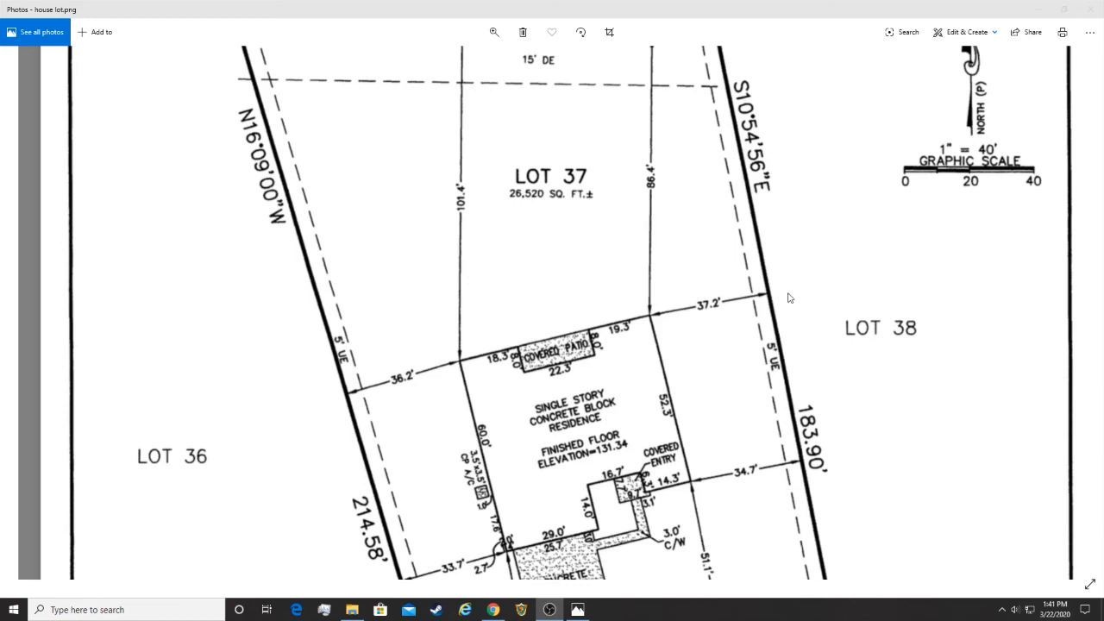
Examine the Lot 37 survey plan, including the boundary lengths, setbacks and house footprint dimensions.
mouse_move(650, 435)
left_mouse_down()
mouse_move(653, 414)
mouse_move(648, 426)
left_mouse_up()
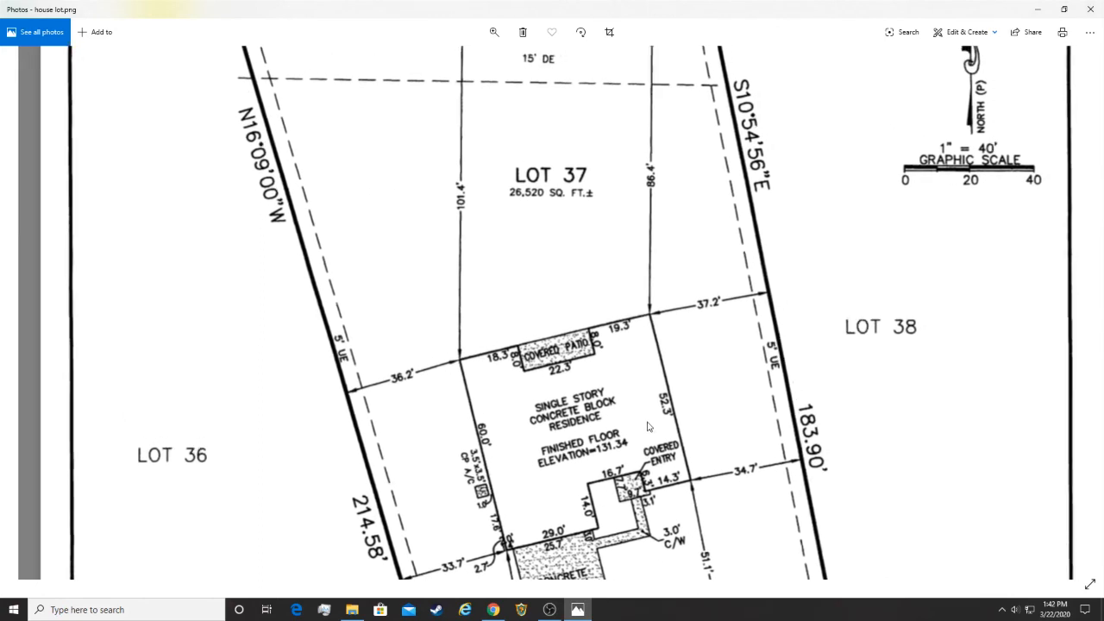
left_click_drag(626, 395, 606, 369)
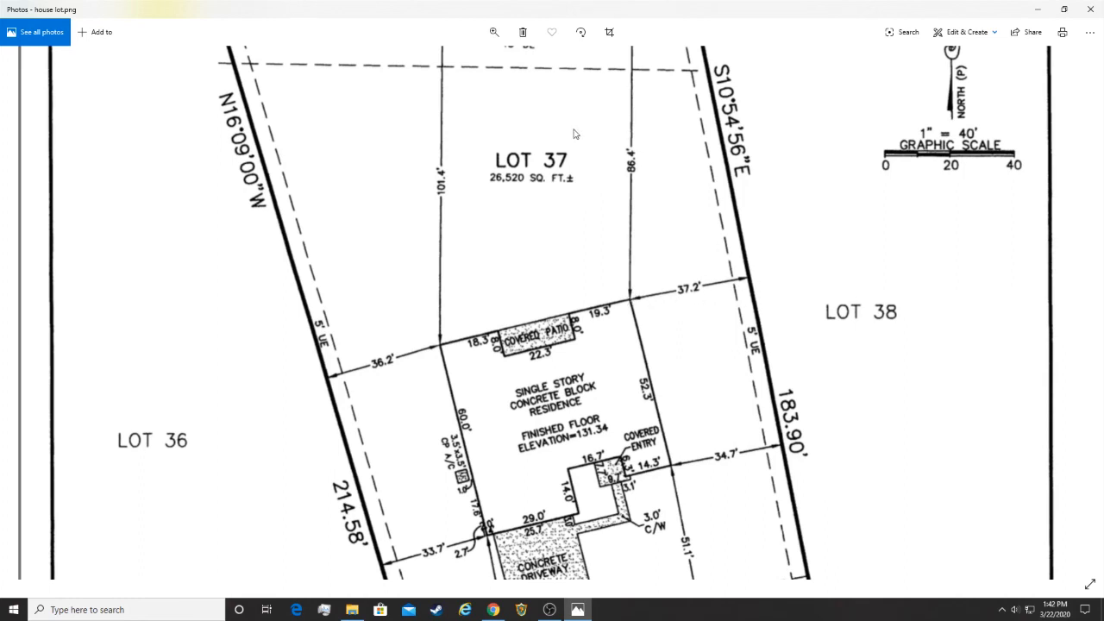
mouse_move(575, 134)
left_mouse_down()
mouse_move(631, 183)
mouse_move(658, 177)
mouse_move(666, 154)
mouse_move(595, 154)
mouse_move(644, 172)
left_mouse_up()
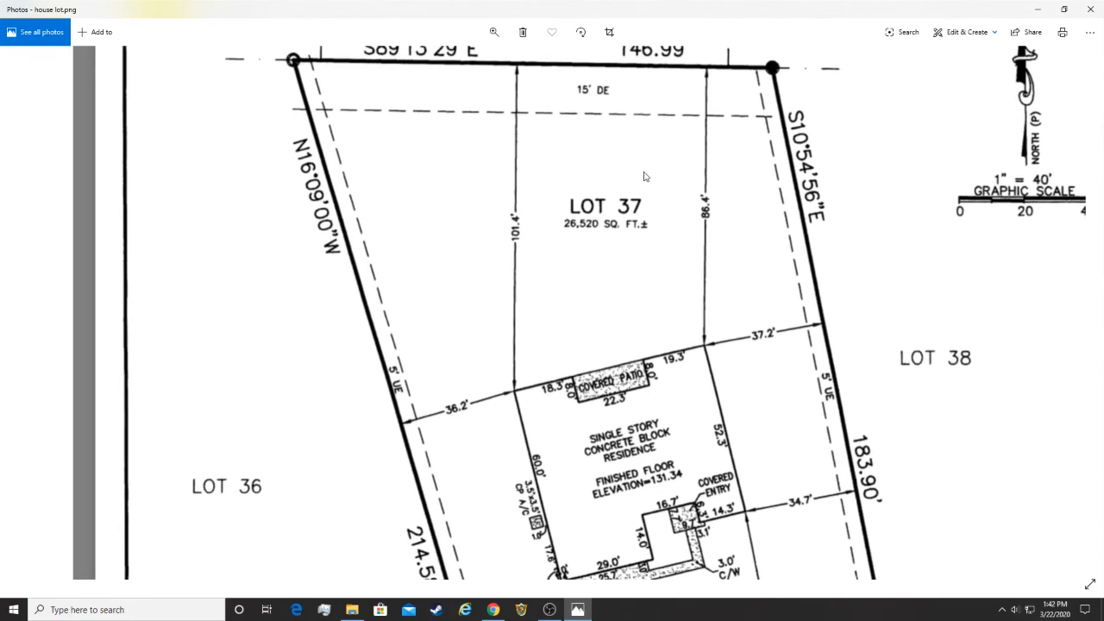
scroll(643, 176, "right", 3)
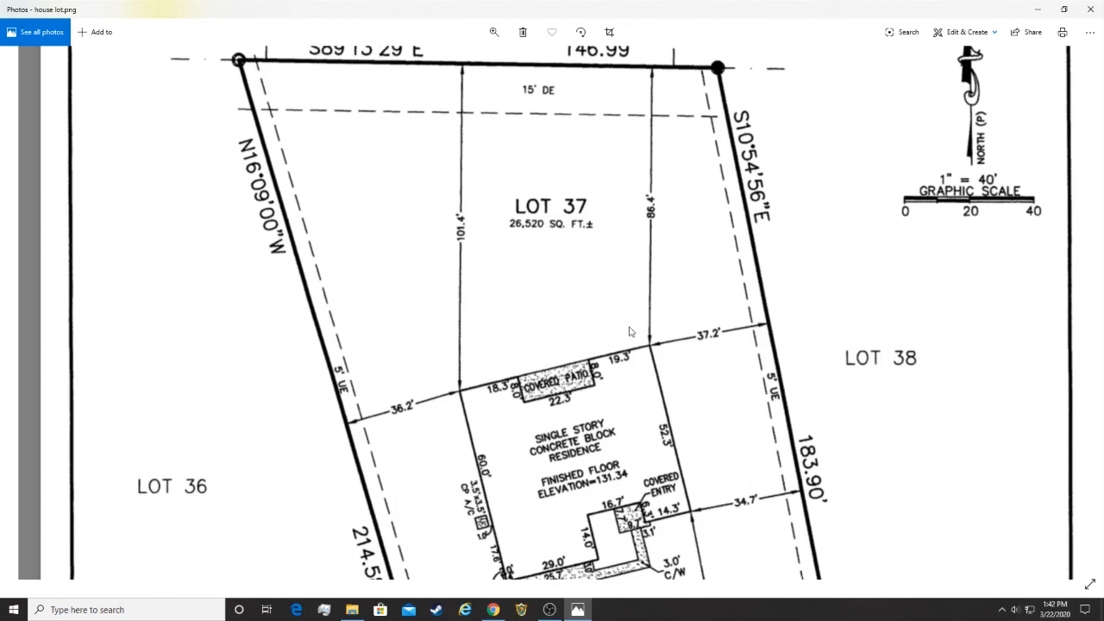
left_click_drag(630, 332, 712, 229)
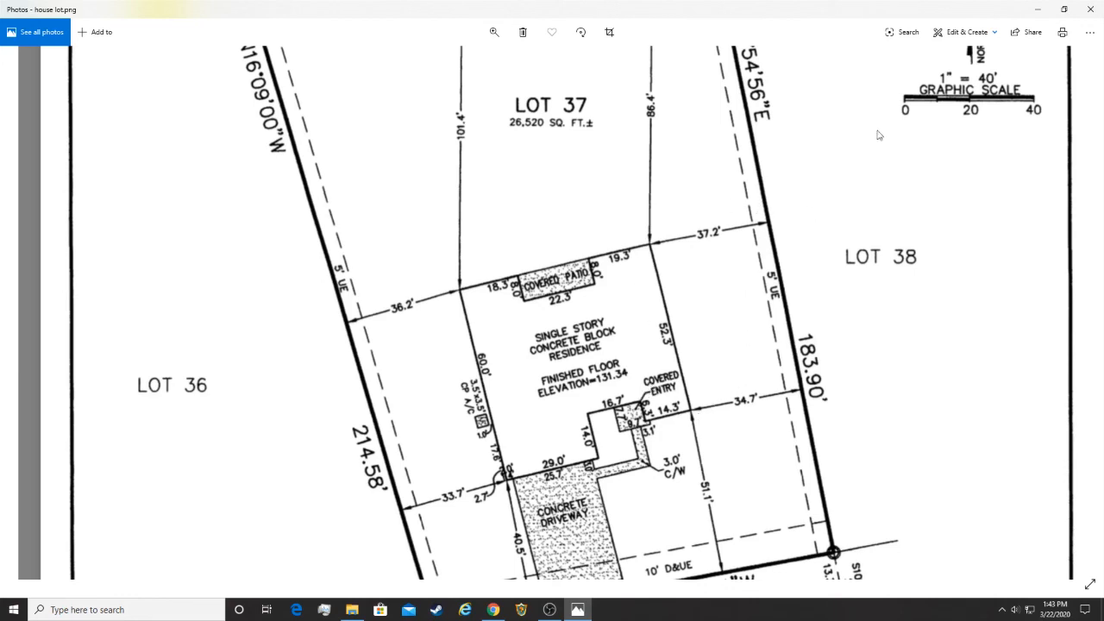
Switch to SketchUp and draw a ground rectangle 60' long and about 17' 8 3/4" deep beside the origin.
left_click(1037, 8)
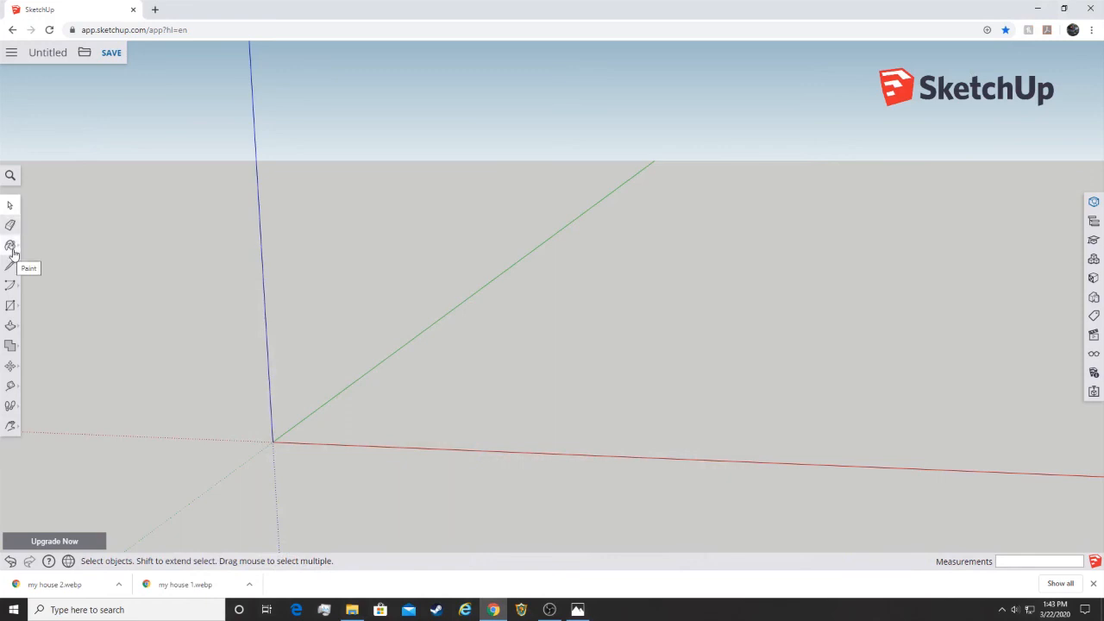
left_click(11, 309)
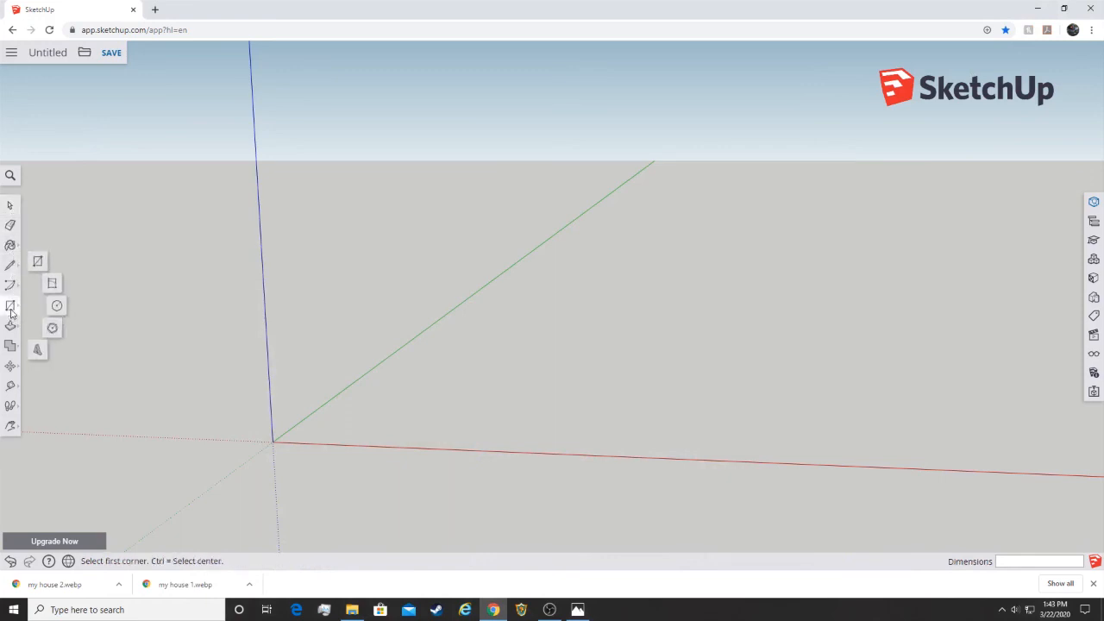
left_click(41, 261)
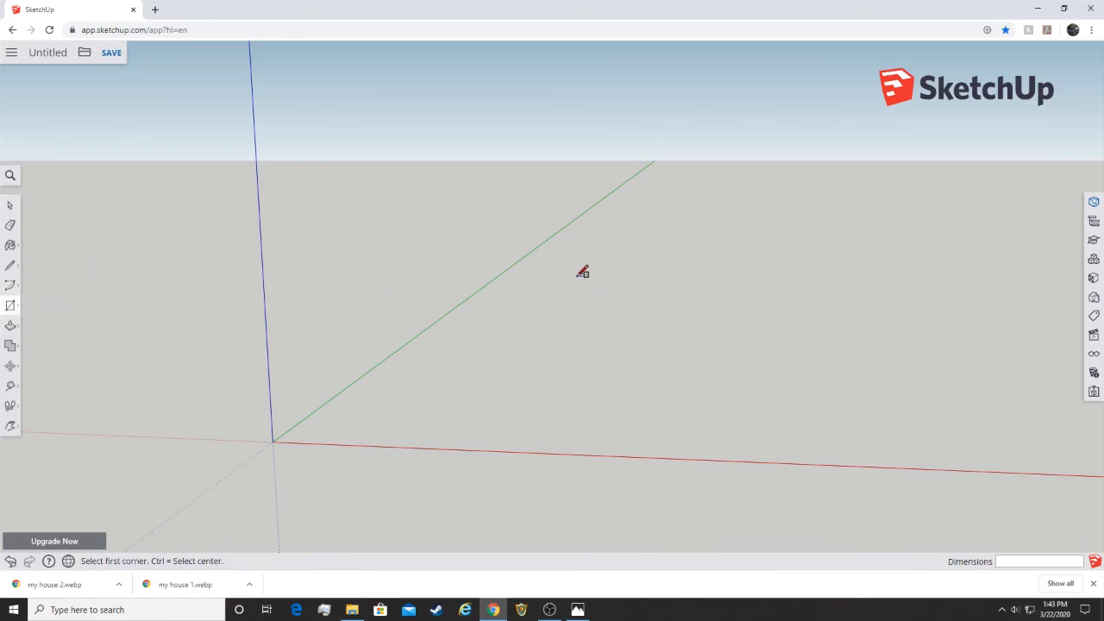
left_click(421, 396)
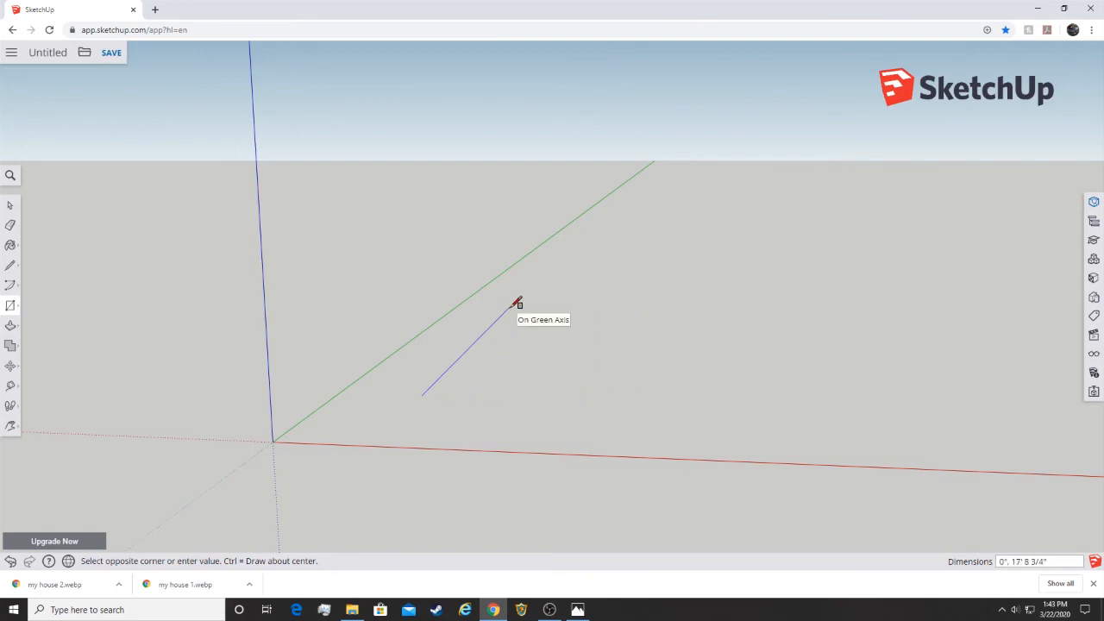
type("60")
key("Return")
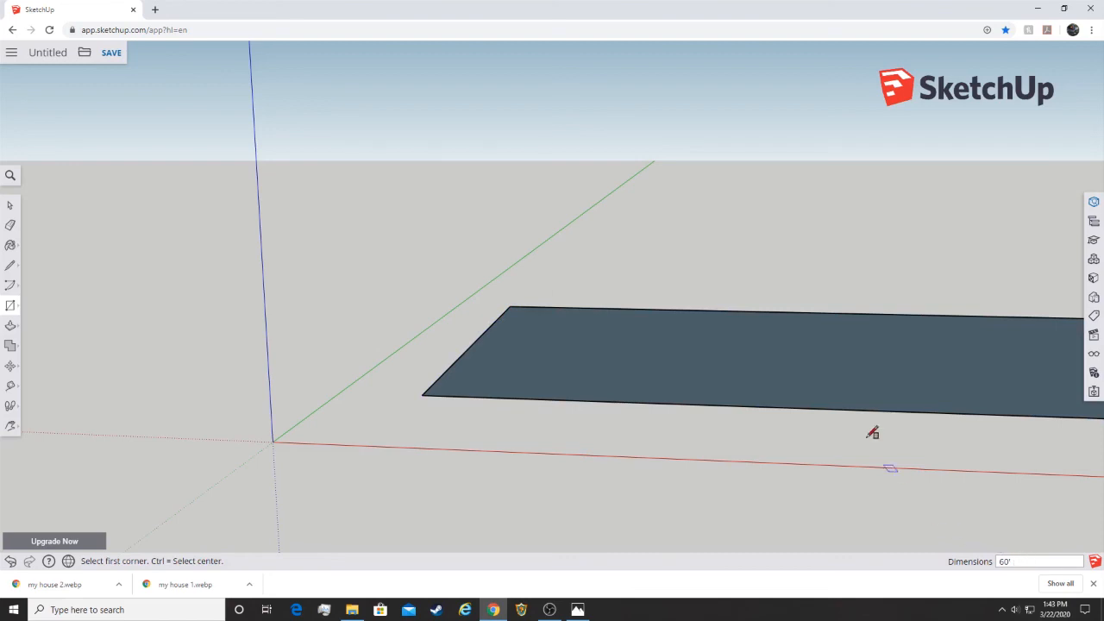
Push/Pull the ground rectangle upward into a box about 5' 6 3/4" high.
left_click(13, 342)
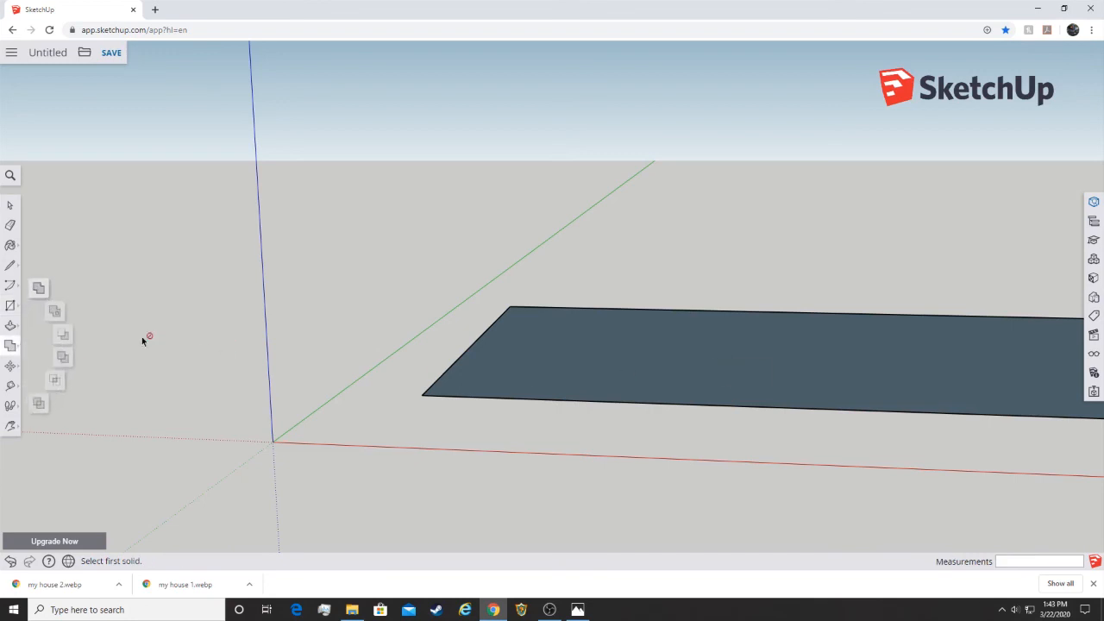
left_click(10, 326)
left_click_drag(687, 362, 690, 230)
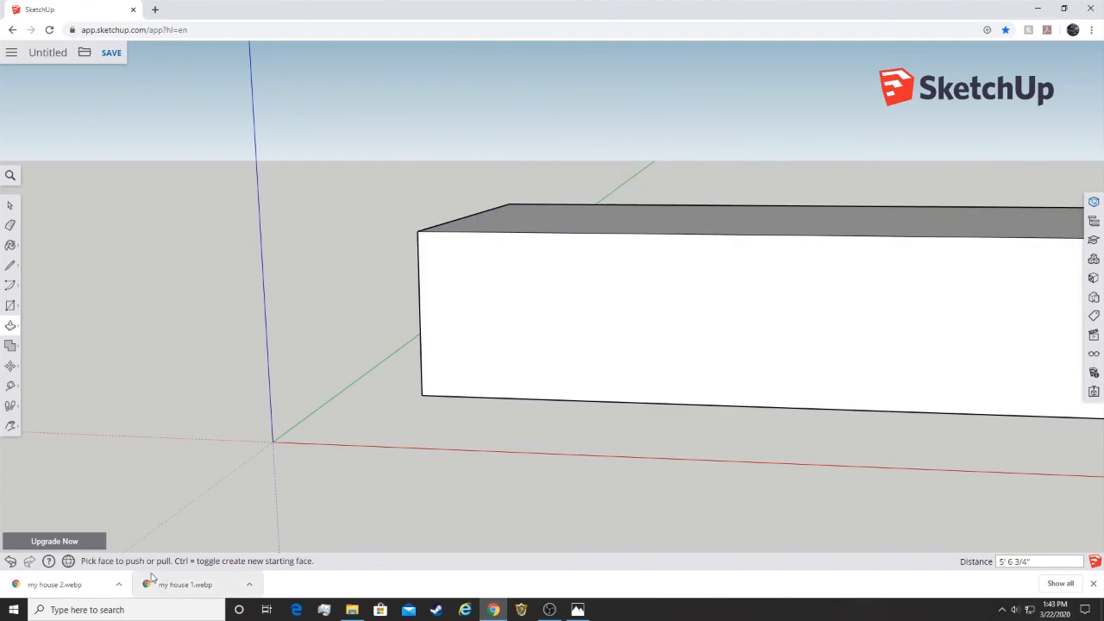
Push/Pull the top face of the box up by a further 10'.
left_click(10, 425)
left_click_drag(828, 316, 461, 309)
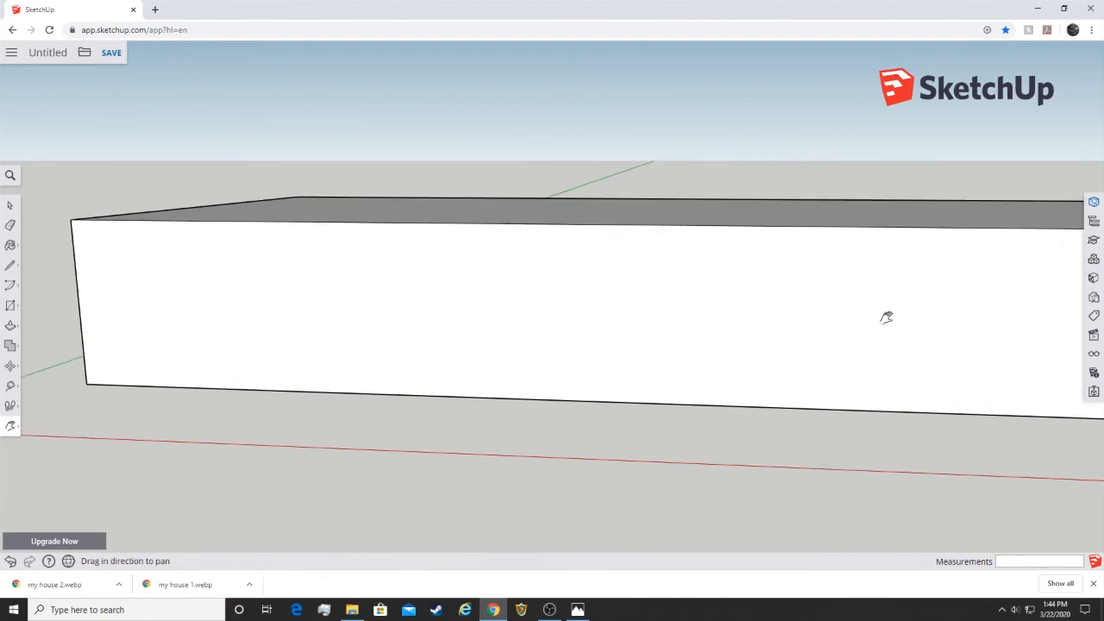
mouse_move(885, 316)
left_mouse_down()
mouse_move(488, 310)
mouse_move(639, 308)
left_mouse_up()
scroll(647, 321, "down", 5)
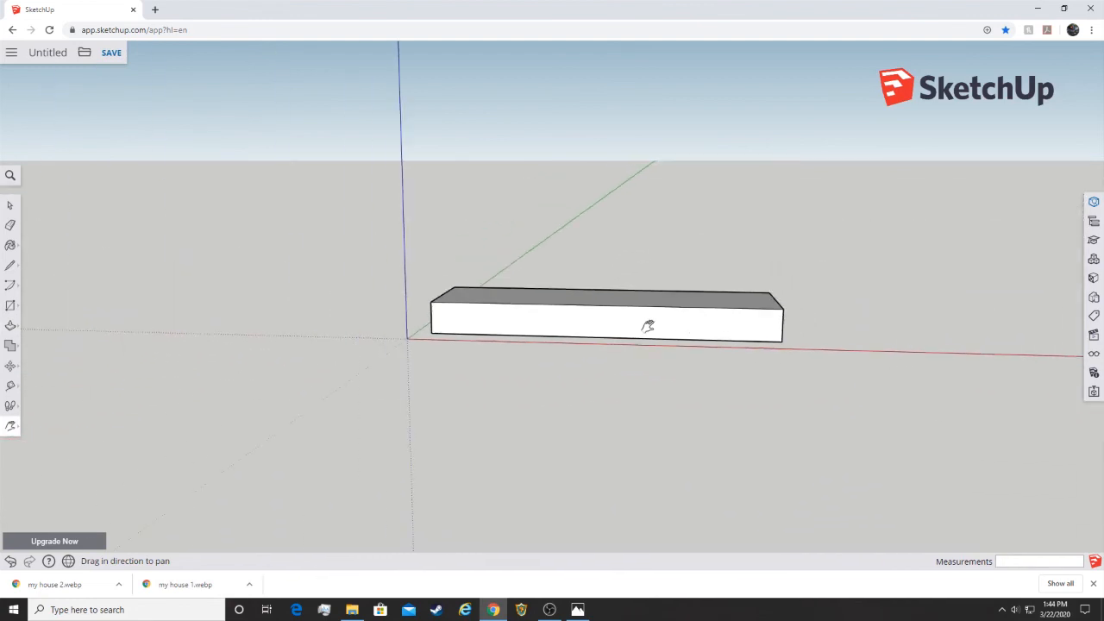
scroll(648, 322, "up", 4)
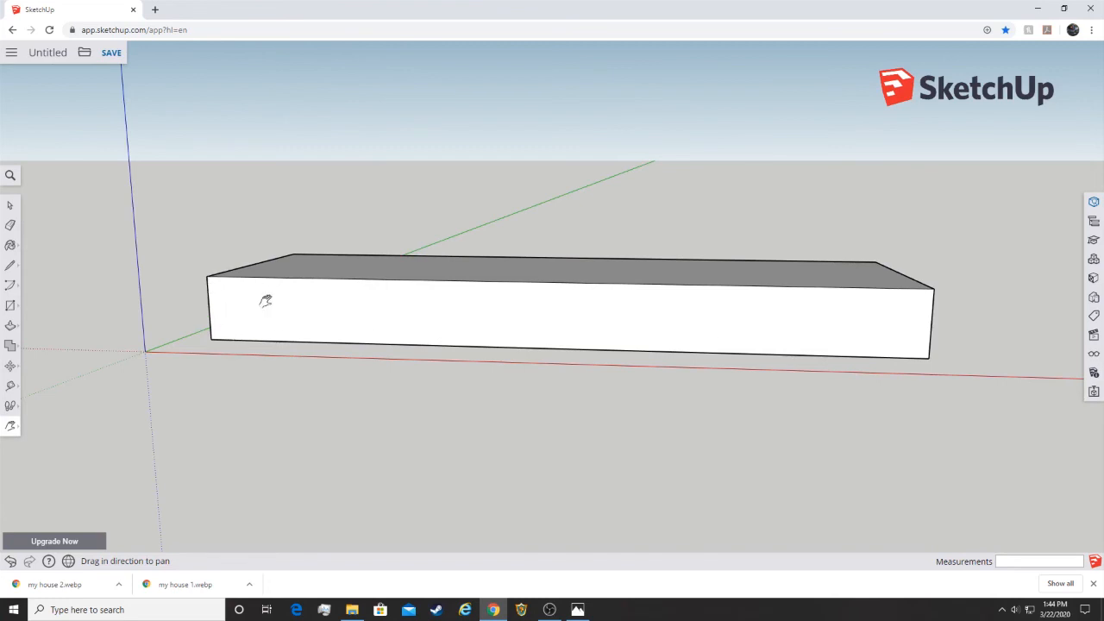
left_click_drag(635, 220, 700, 286)
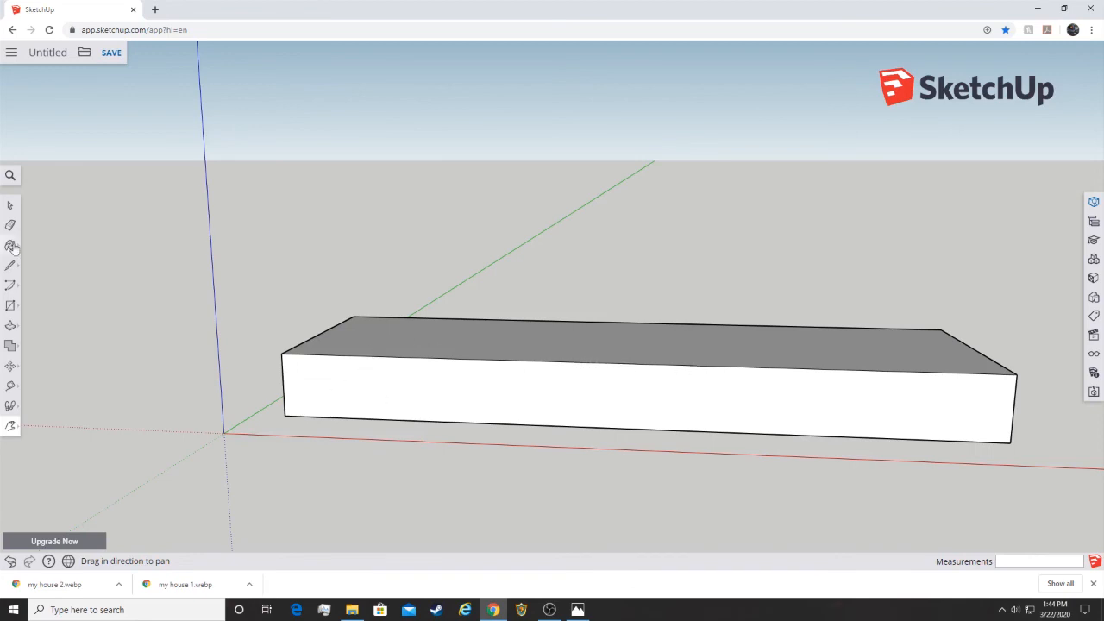
left_click(10, 206)
left_click(10, 326)
left_click_drag(460, 345, 459, 343)
type("10'")
key("Return")
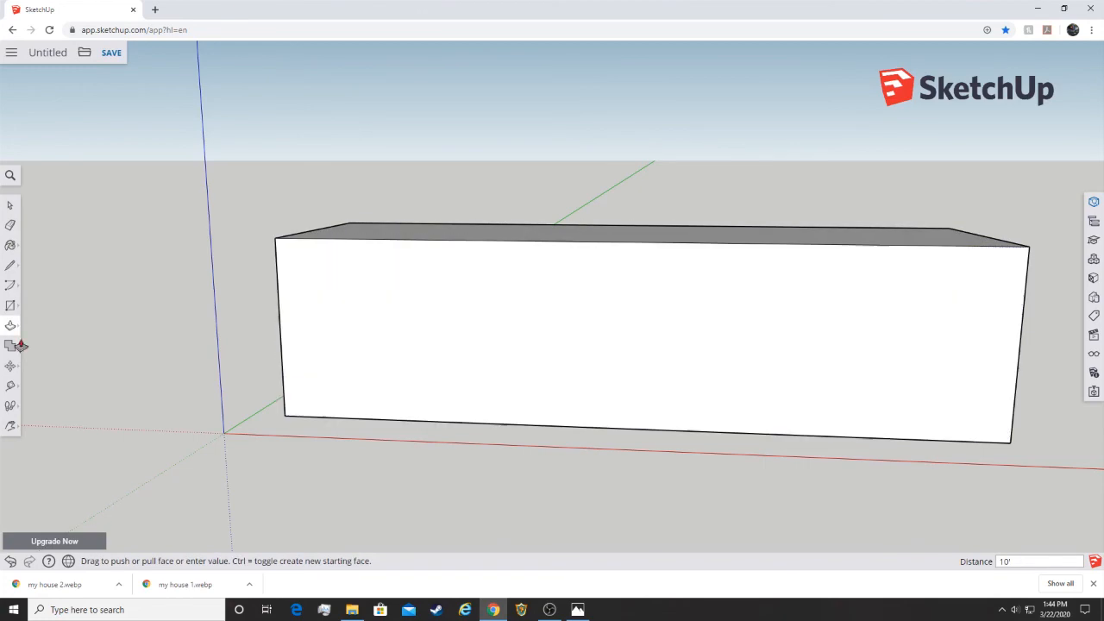
Measure the bottom front edge of the box from corner to corner.
left_click(10, 268)
left_click(10, 386)
left_click(285, 416)
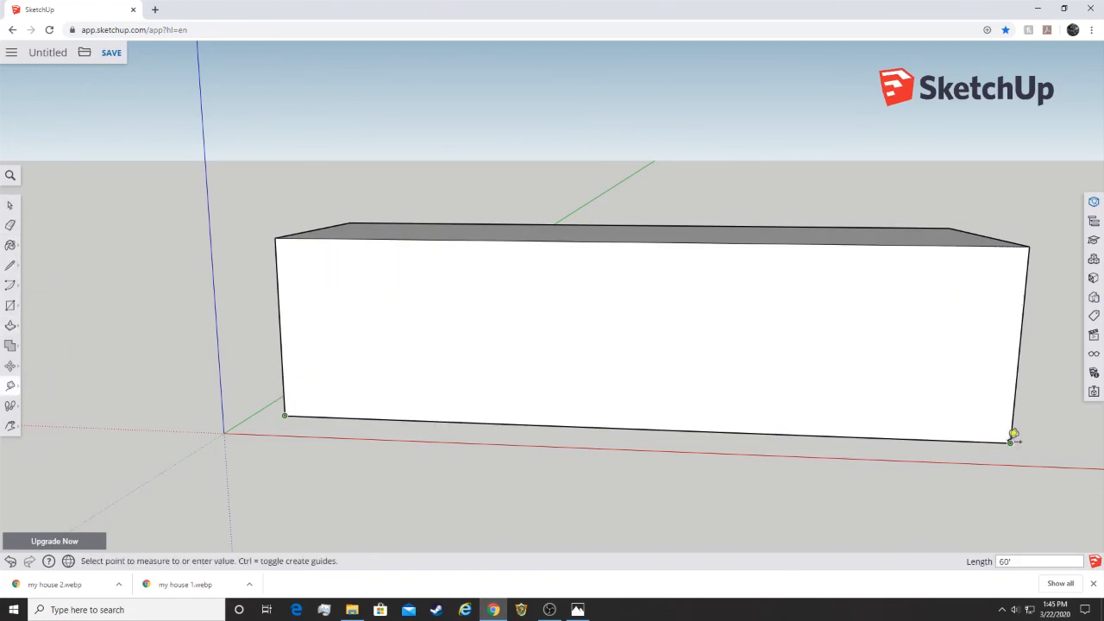
left_click(1011, 444)
Draw a small rectangle on the end face of the box and Push/Pull it outward into a projecting block.
left_click(11, 426)
left_click(40, 380)
left_click_drag(1027, 509, 624, 506)
left_click(10, 426)
left_click(39, 399)
scroll(800, 509, "down", 2)
left_click(11, 305)
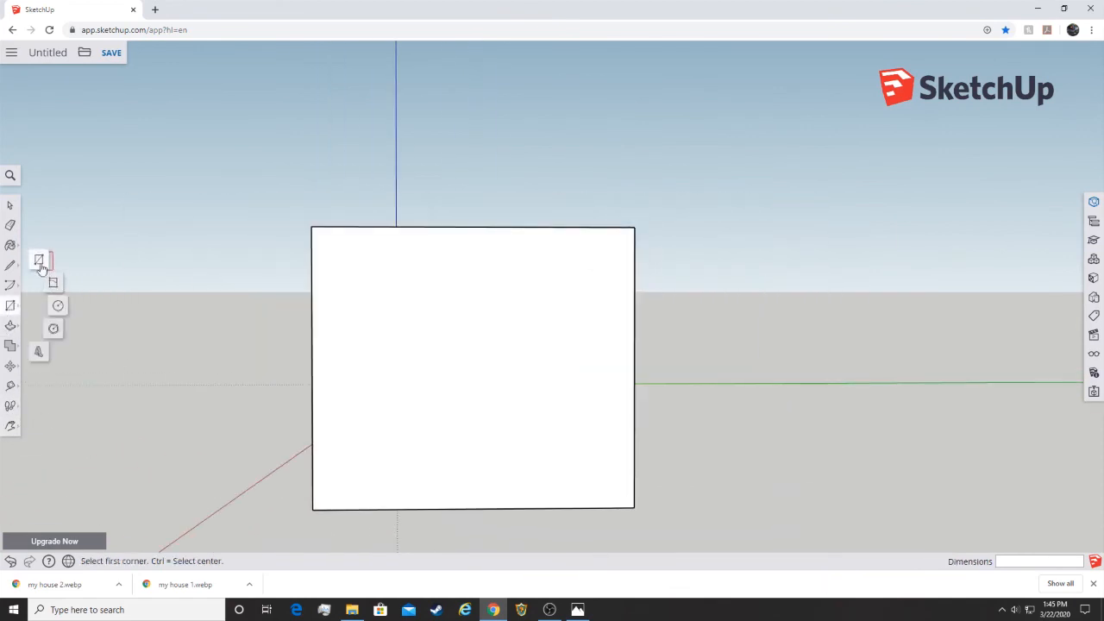
left_click(39, 258)
left_click(412, 337)
left_click(552, 434)
key("p")
left_click_drag(510, 382, 540, 406)
Erase the long top edge of the box to remove its top face and one long side wall.
left_click(10, 427)
left_click_drag(388, 381, 738, 421)
left_click(11, 426)
left_click(40, 380)
left_click_drag(481, 431, 168, 409)
left_click(12, 231)
left_click(707, 221)
Draw two connected lines between the bottom corners of the open side to form a triangular face on the ground.
left_click(10, 426)
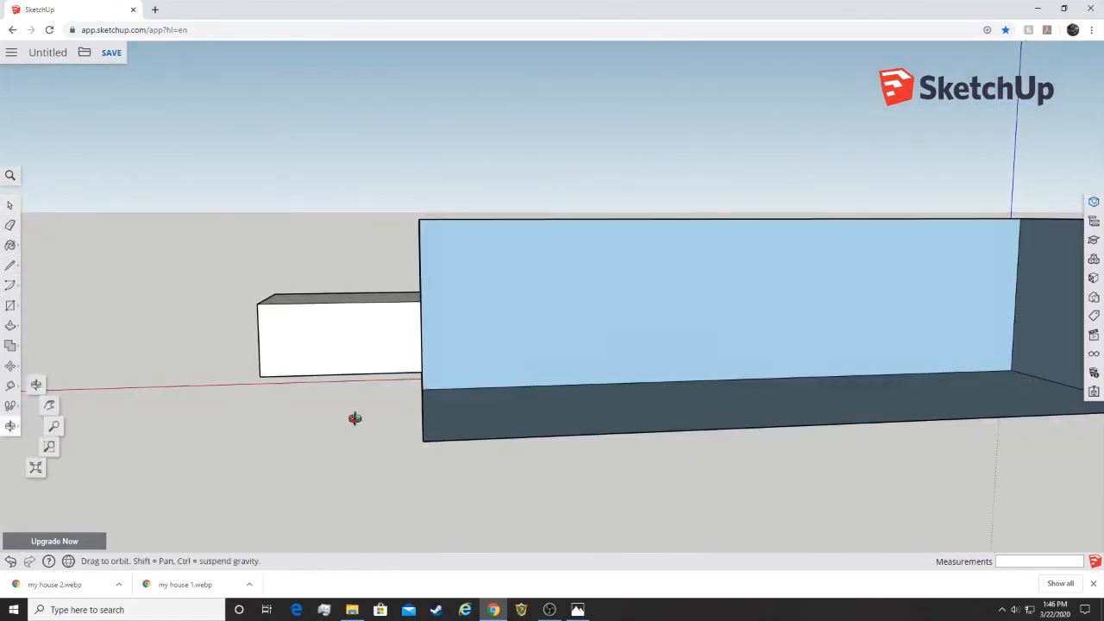
mouse_move(621, 474)
left_mouse_down()
mouse_move(473, 454)
mouse_move(780, 506)
mouse_move(935, 504)
left_mouse_up()
key("space")
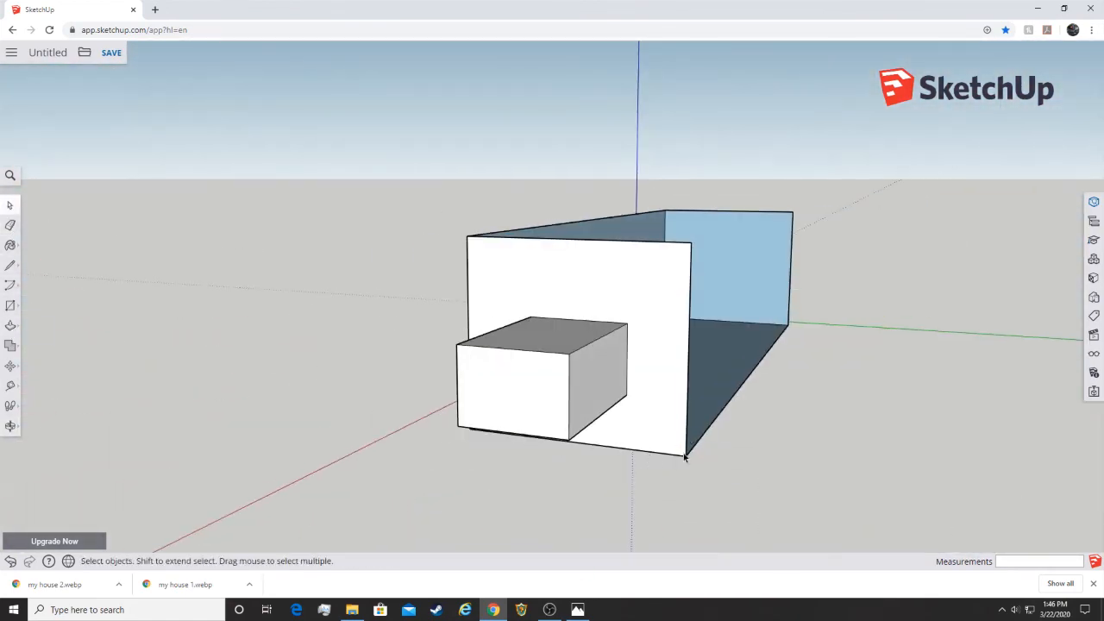
left_click(10, 266)
left_click(687, 456)
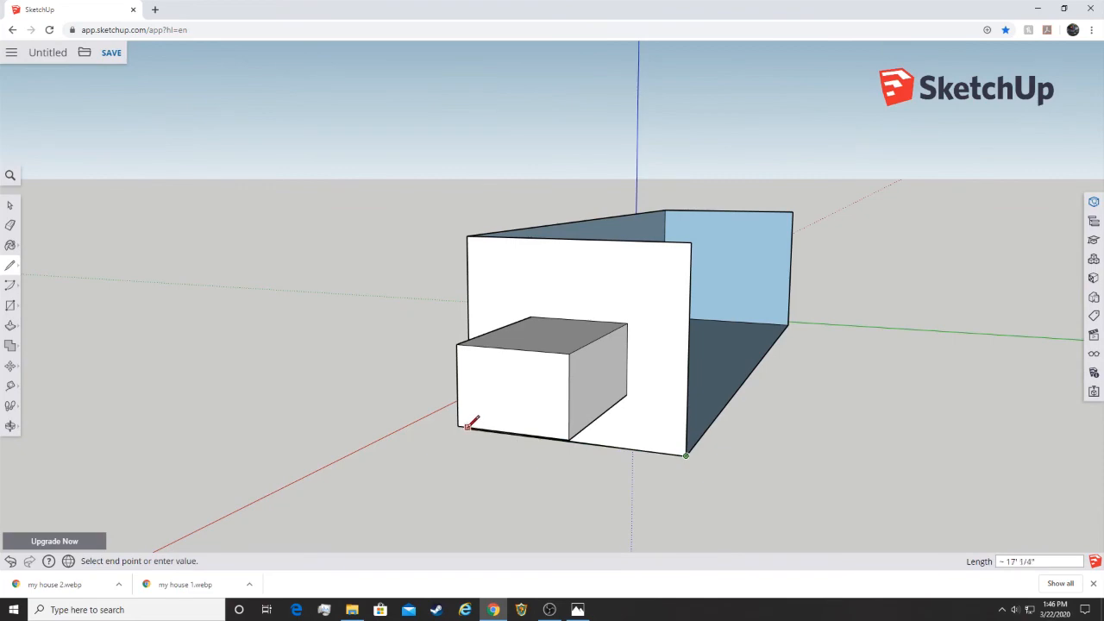
left_click(953, 488)
left_click(790, 321)
Draw a circle on the remaining long wall and Push/Pull it into a long cylinder over the triangular face.
key("o")
mouse_move(703, 345)
left_mouse_down()
mouse_move(561, 547)
mouse_move(739, 486)
mouse_move(1006, 281)
mouse_move(227, 387)
mouse_move(350, 293)
mouse_move(739, 357)
mouse_move(645, 500)
mouse_move(751, 530)
left_mouse_up()
key("c")
left_click(687, 339)
left_click(676, 343)
key("p")
Draw a hexagon on the triangular face and Push/Pull it down below the ground plane.
key("o")
left_click(11, 305)
left_click(43, 340)
left_click(637, 296)
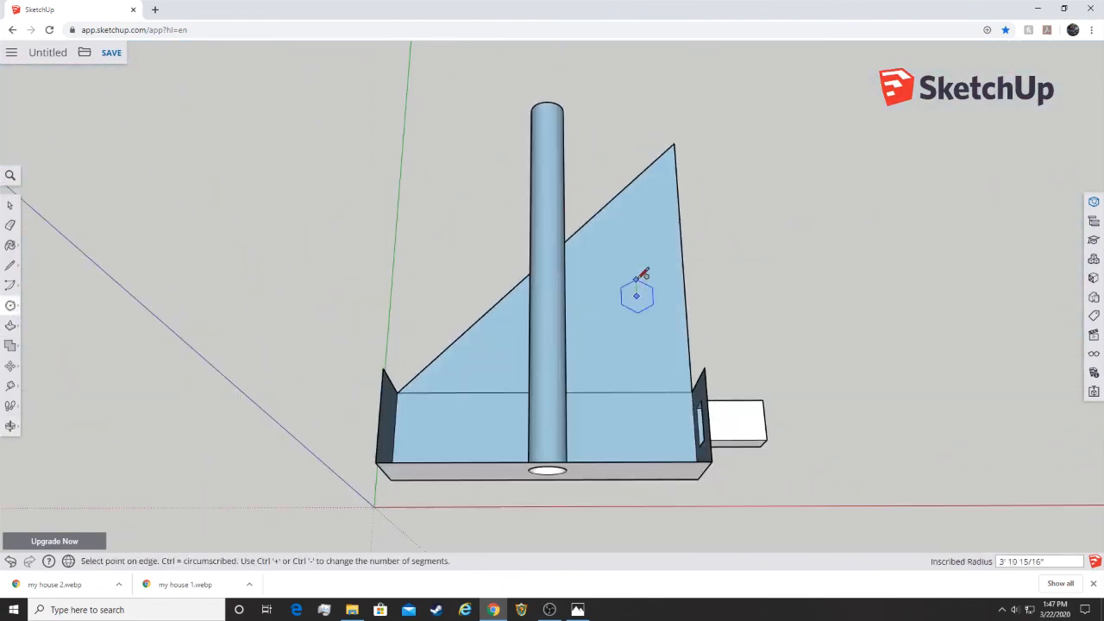
left_click(637, 268)
left_click(11, 325)
left_click_drag(623, 297, 645, 320)
Draw a two-point arc across the tip of the triangle and erase the two edges beyond it.
left_click(10, 286)
left_click(677, 184)
left_click(638, 178)
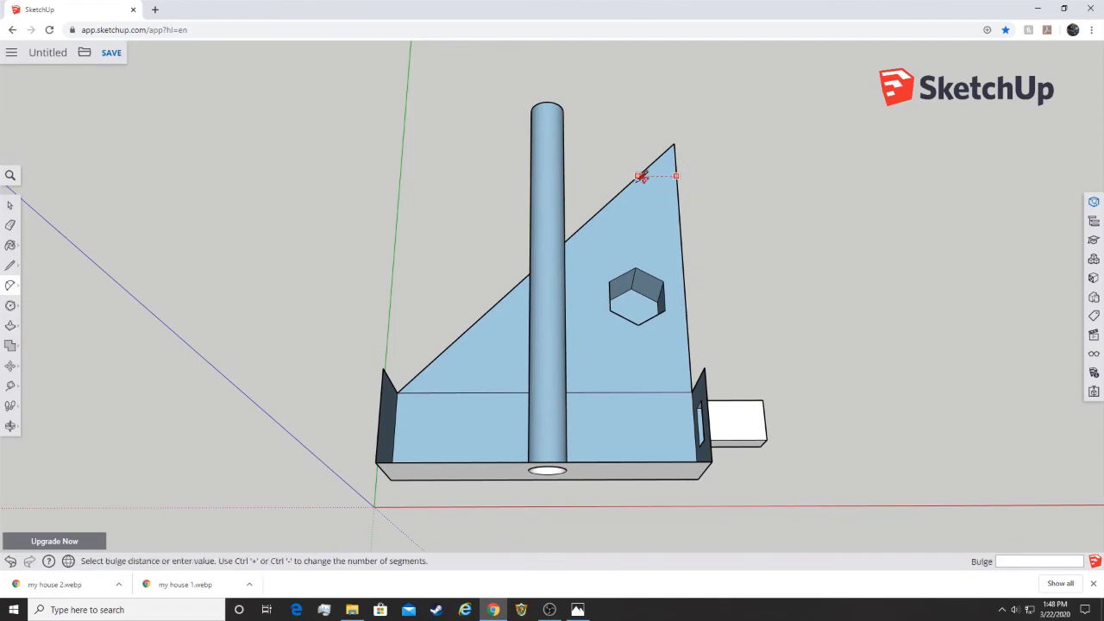
left_click(658, 197)
left_click(10, 225)
left_click(658, 159)
left_click(676, 157)
Paint the inner long wall with Helen_BraceletGlasses, and the cylinder and a side of the projecting block with Helen_Skin.
left_click(10, 285)
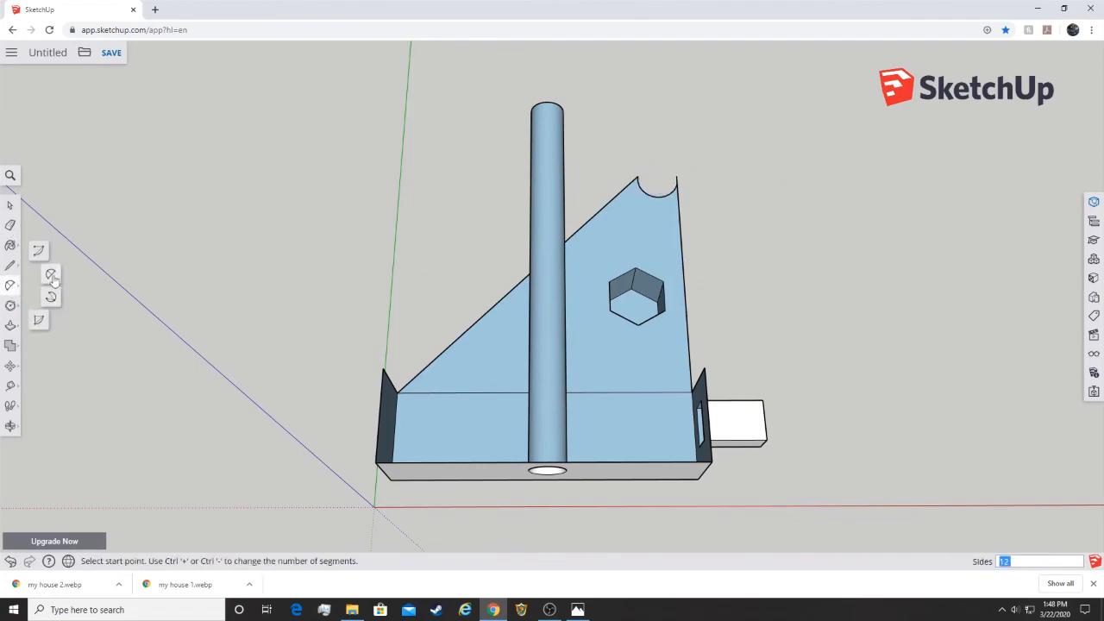
left_click(10, 347)
key("o")
mouse_move(679, 472)
left_mouse_down()
mouse_move(372, 233)
mouse_move(530, 214)
mouse_move(443, 368)
mouse_move(470, 361)
mouse_move(480, 250)
left_mouse_up()
left_click(10, 245)
left_click(933, 220)
left_click(570, 215)
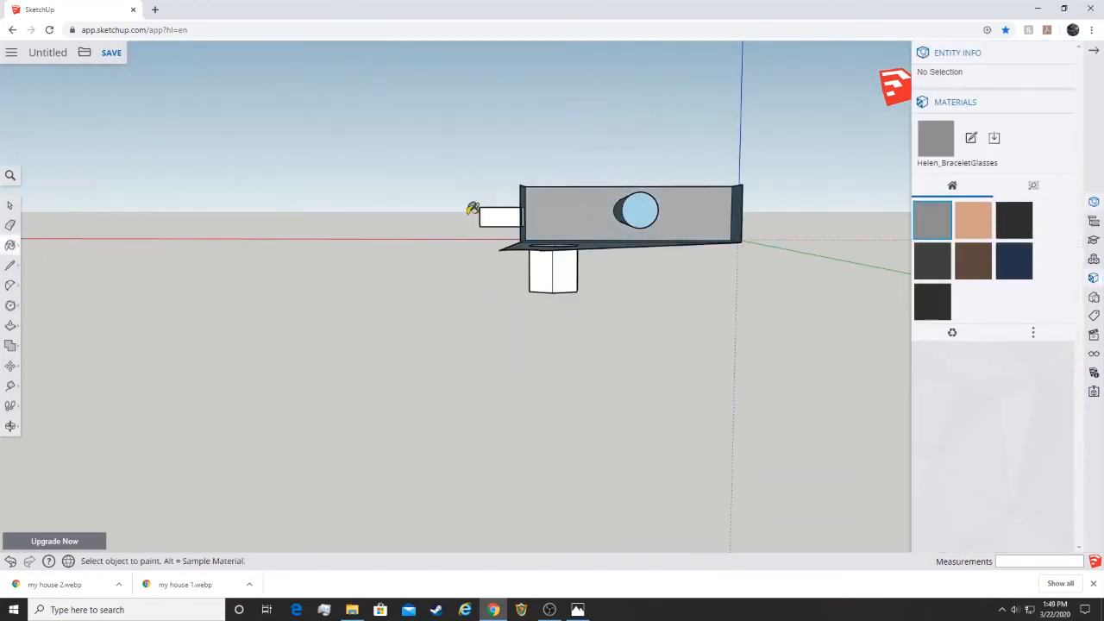
left_click(973, 220)
left_click(498, 217)
Show Model Info and choose the third alignment option for the default dimension style.
left_click_drag(801, 414, 756, 281)
left_click(1093, 372)
left_click(1094, 372)
left_click(1094, 259)
left_click(1094, 372)
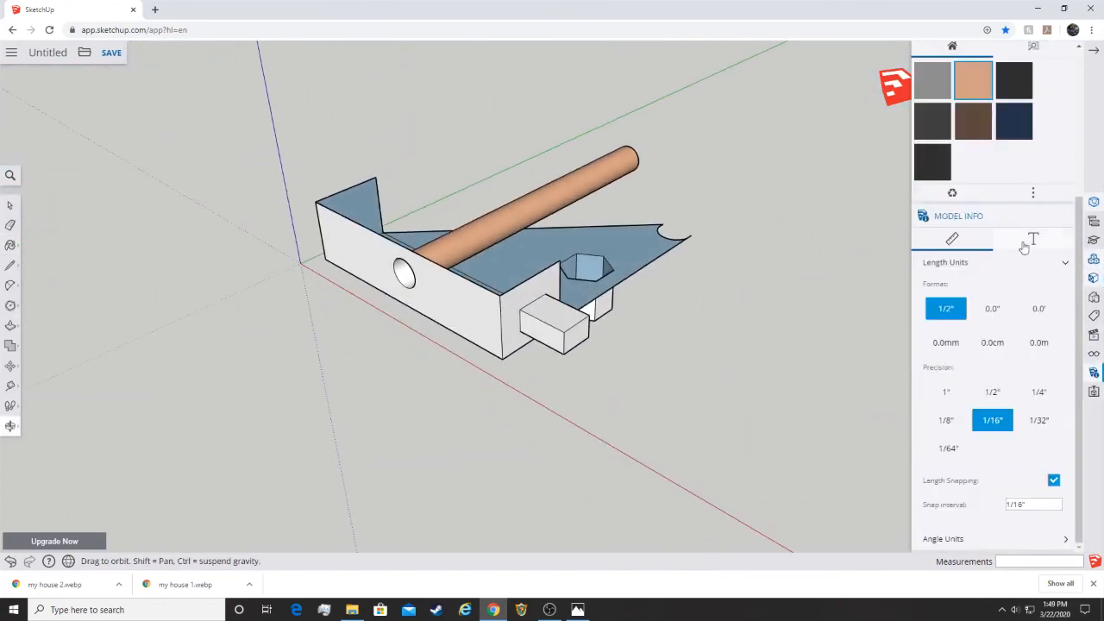
left_click(1024, 243)
left_click_drag(604, 380, 759, 298)
left_click(1003, 459)
Scale the end wall behind the projecting block outward from its lower corner grip.
left_click_drag(353, 294, 366, 340)
left_click(10, 366)
left_click(40, 391)
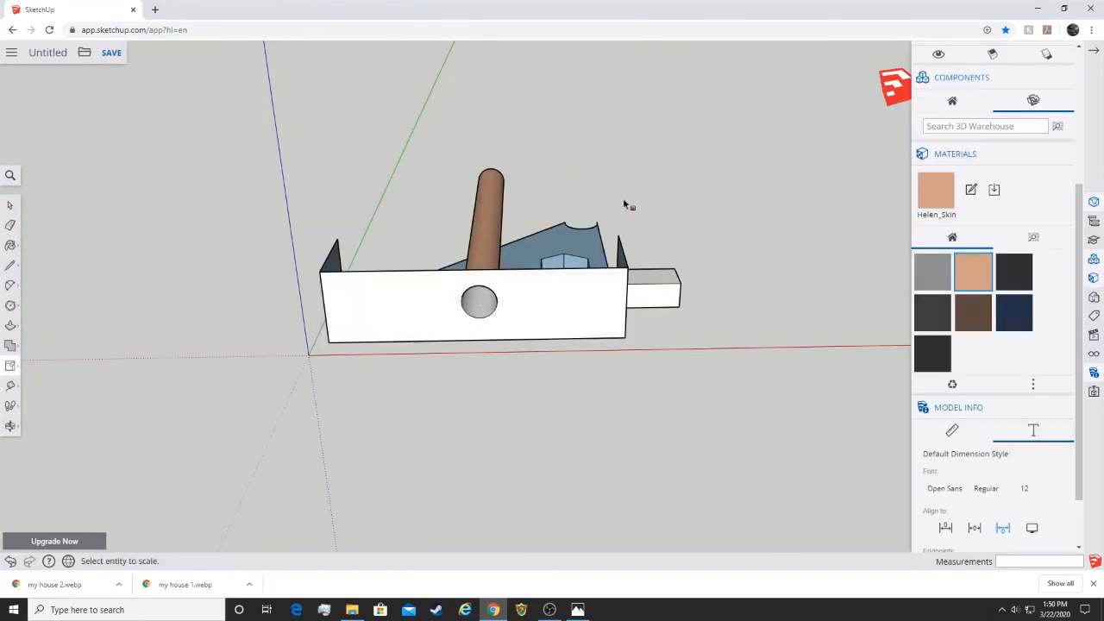
middle_click_drag(626, 207, 293, 231)
mouse_move(10, 366)
left_click(40, 391)
left_click(466, 276)
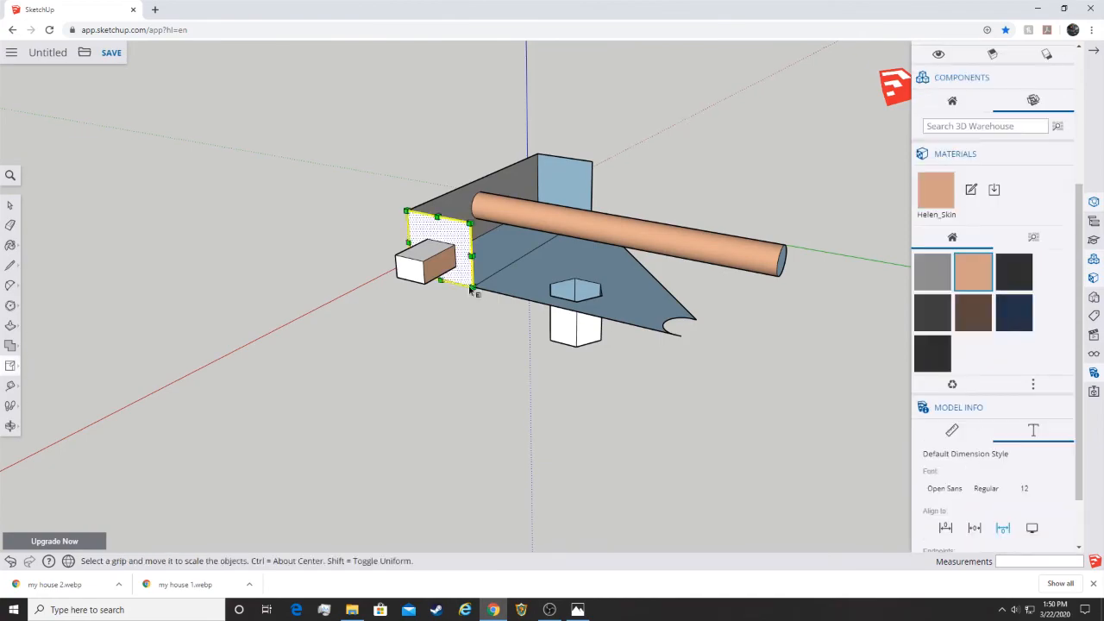
left_click_drag(473, 287, 948, 361)
Scale the end wall back down by a factor of about 0.24.
left_click(10, 426)
left_click_drag(262, 388, 74, 291)
left_click(12, 366)
left_click_drag(653, 463, 480, 264)
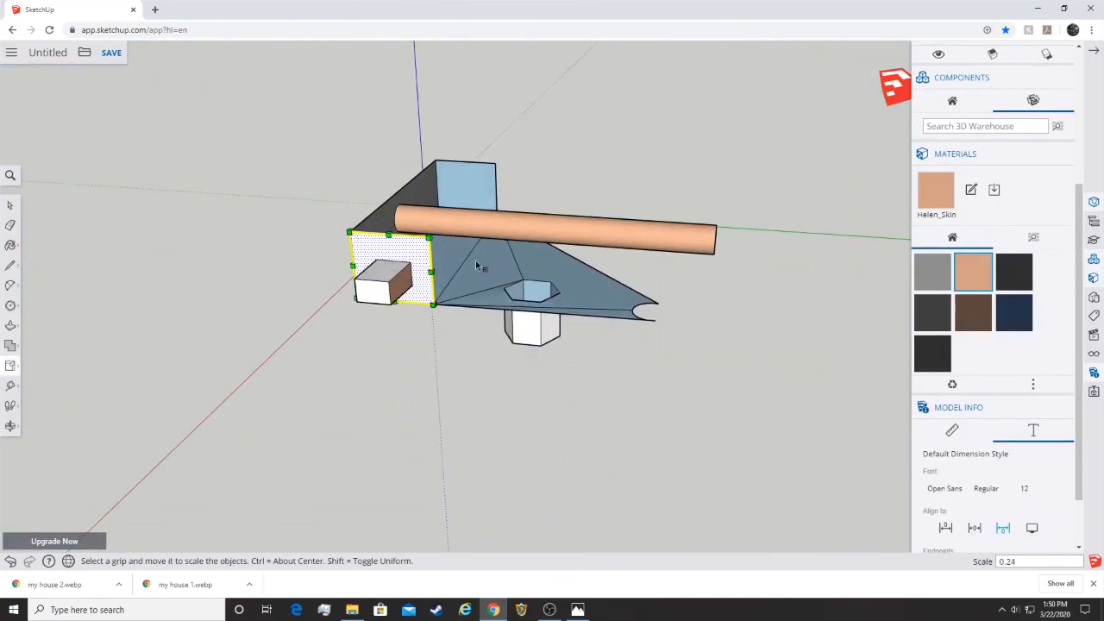
Check Solid Inspector, and close it along with Model Info, Materials and Entity Info so only Components stays open.
left_click(1093, 373)
left_click(1093, 391)
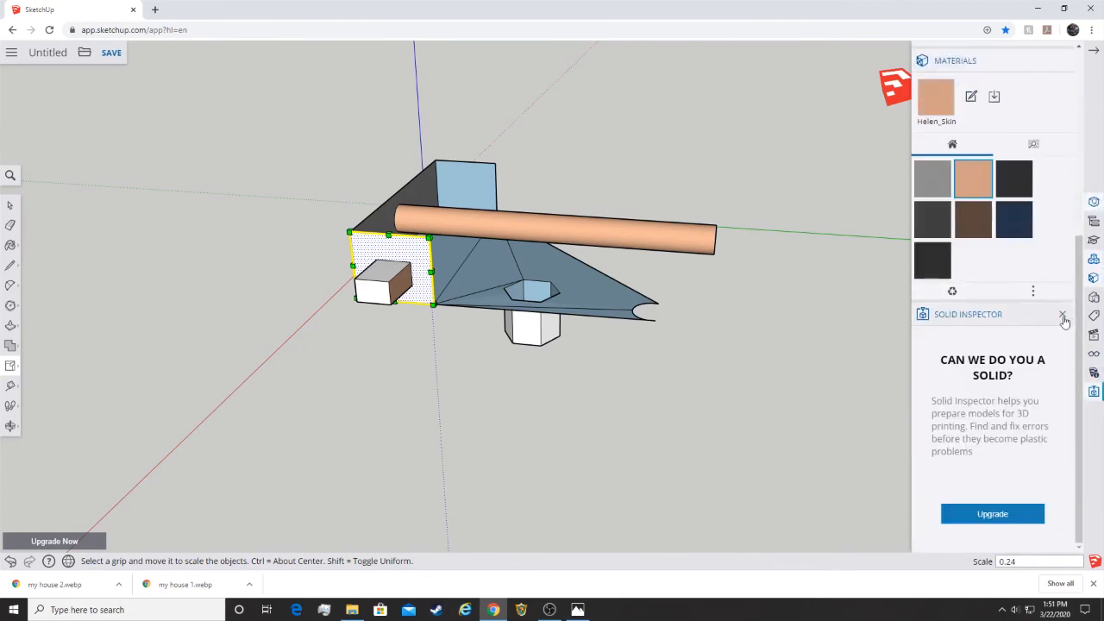
left_click(1064, 315)
left_click(979, 154)
left_click(1061, 150)
left_click(828, 190)
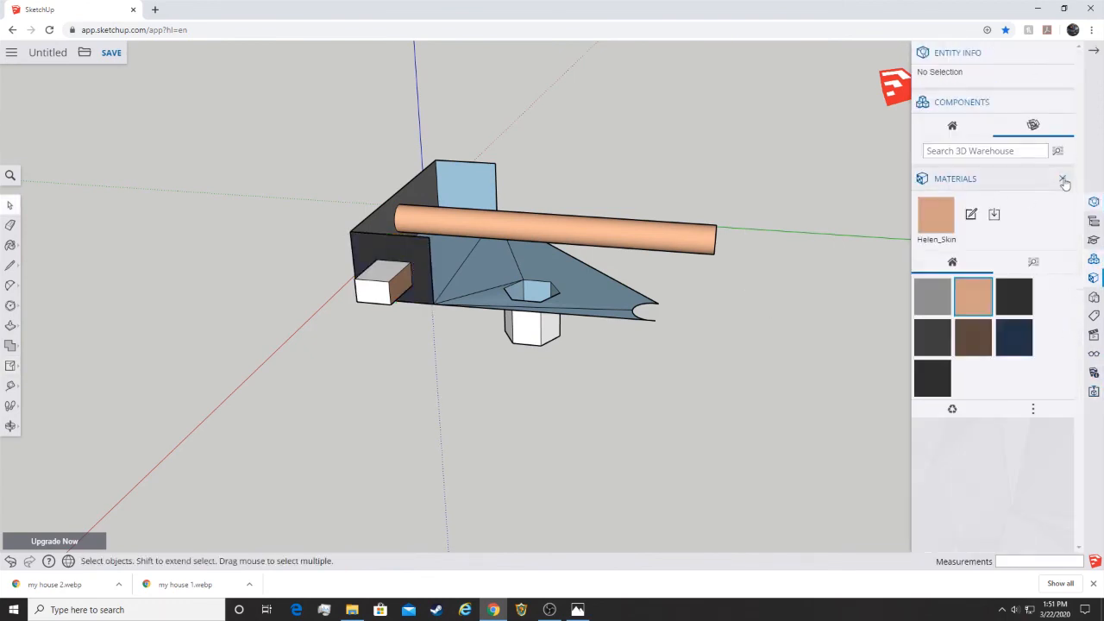
left_click(1065, 180)
left_click(1064, 52)
Search the 3D Warehouse components for "car".
left_click(975, 103)
type("car")
key("Return")
Place the "car lepe" model in front of the projecting block and open its component for editing.
left_click(959, 189)
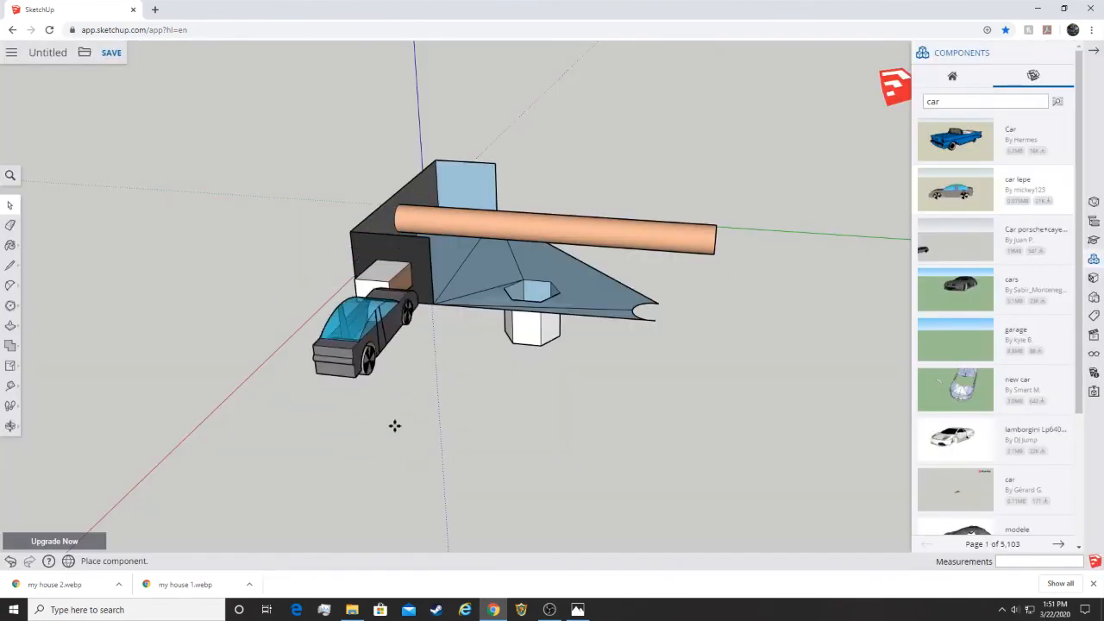
left_click(323, 464)
middle_click_drag(323, 464, 23, 240)
left_click(11, 206)
double_click(743, 226)
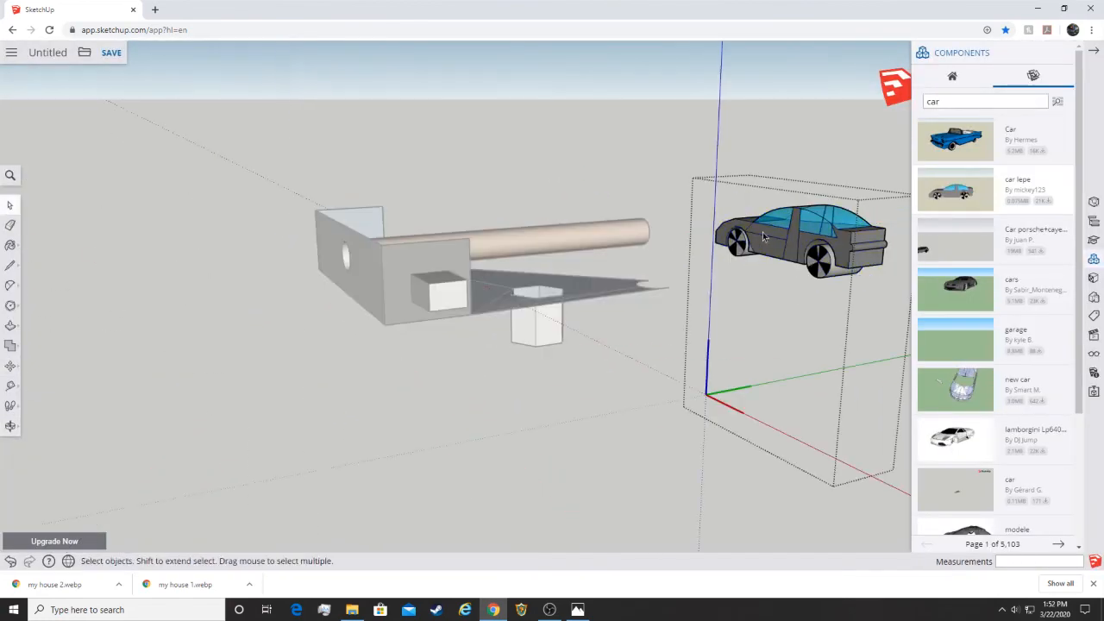
left_click(710, 164)
left_click(846, 263)
Delete the placed "car lepe" model from the scene.
left_click(10, 266)
left_click(11, 426)
left_click(38, 403)
left_click_drag(791, 249, 739, 264)
key("Delete")
Place the "car lepe" model from the 3D Warehouse results beside the practice shape again.
left_click(10, 426)
left_click_drag(552, 371, 852, 348)
left_click(956, 290)
left_click(872, 328)
scroll(992, 328, "down", 3)
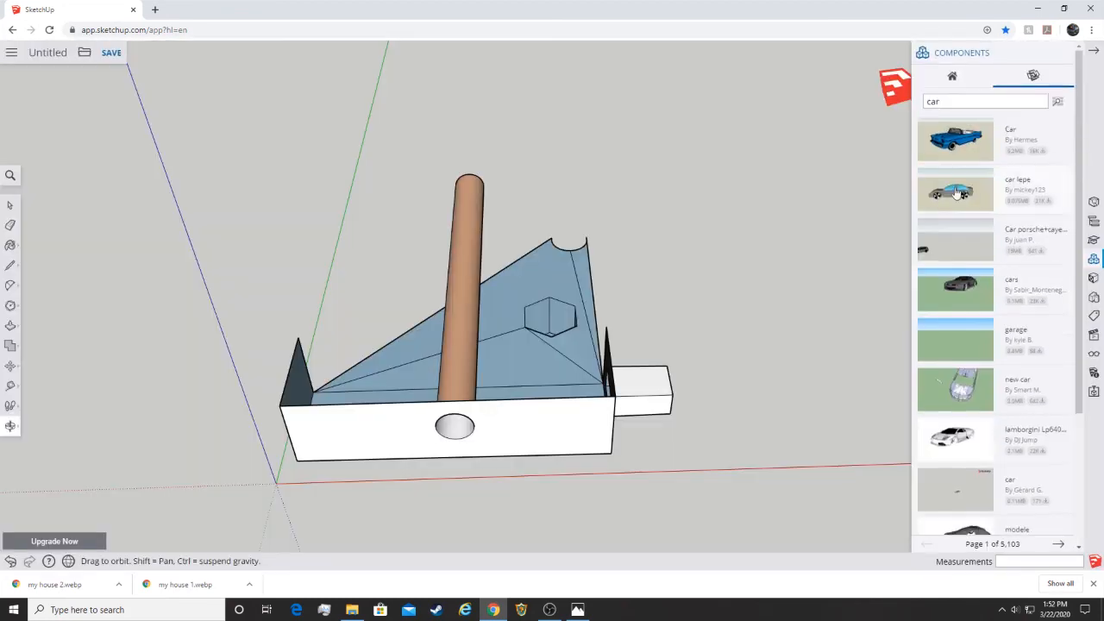
left_click(957, 193)
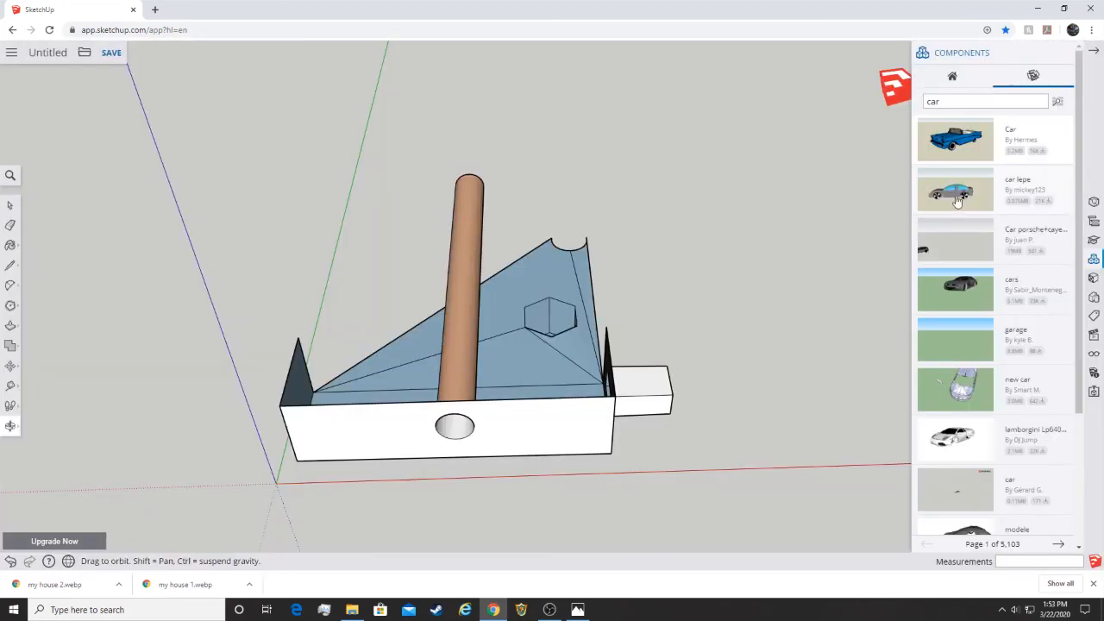
left_click(690, 520)
left_click_drag(764, 328, 576, 232)
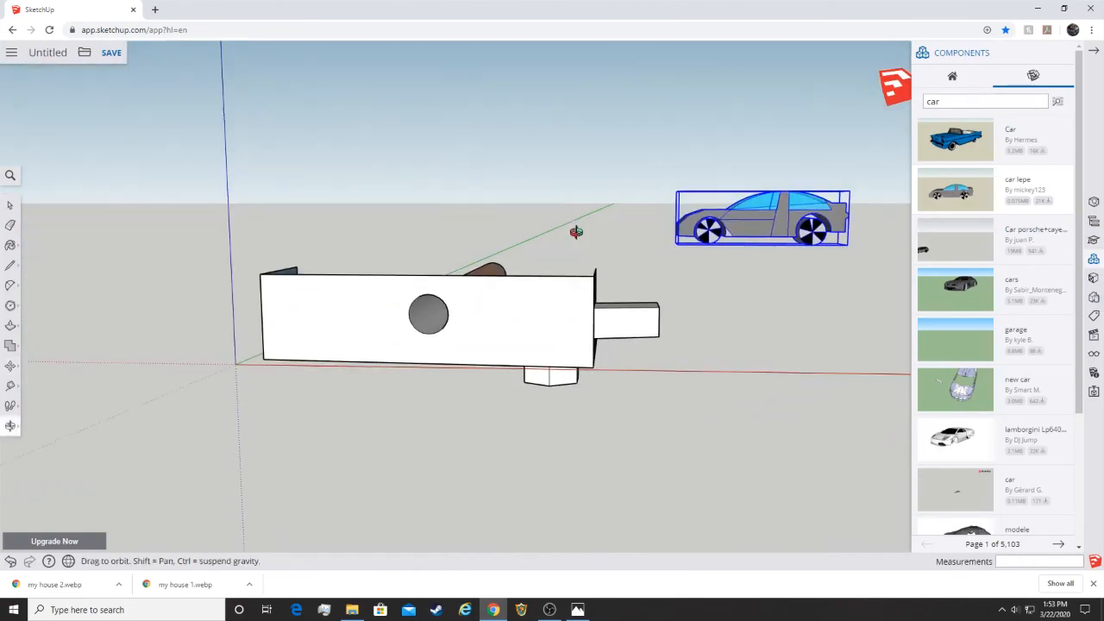
Examine the placed "car lepe" model up close and delete it from the scene.
left_click(11, 426)
left_click(36, 467)
left_click_drag(820, 195, 669, 237)
left_click(11, 426)
left_click(38, 470)
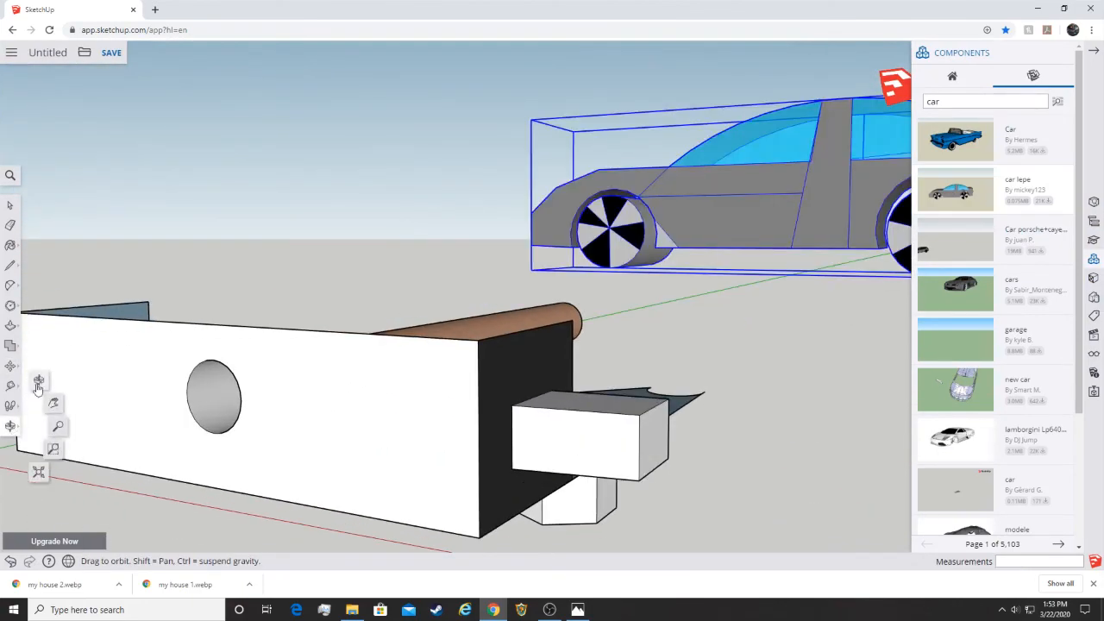
left_click_drag(389, 386, 355, 316)
key("Delete")
left_click_drag(541, 253, 716, 552)
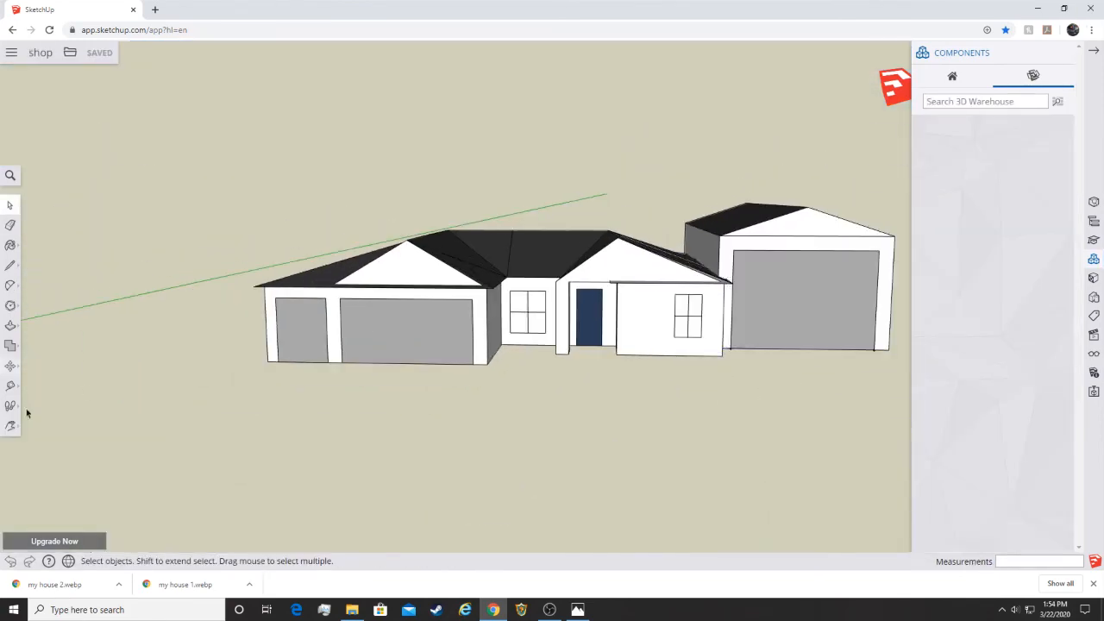
Examine the front of the finished house in the "shop" model, including its roof and where it meets the tall garage building.
left_click(10, 426)
left_click_drag(518, 418, 543, 285)
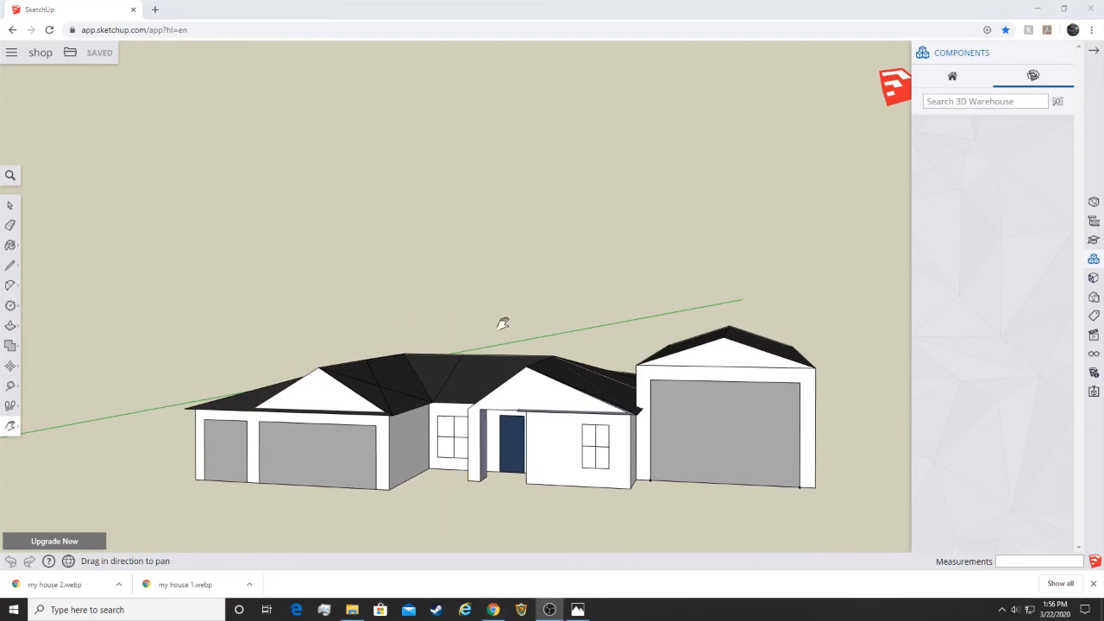
left_click_drag(503, 323, 529, 336, "shift")
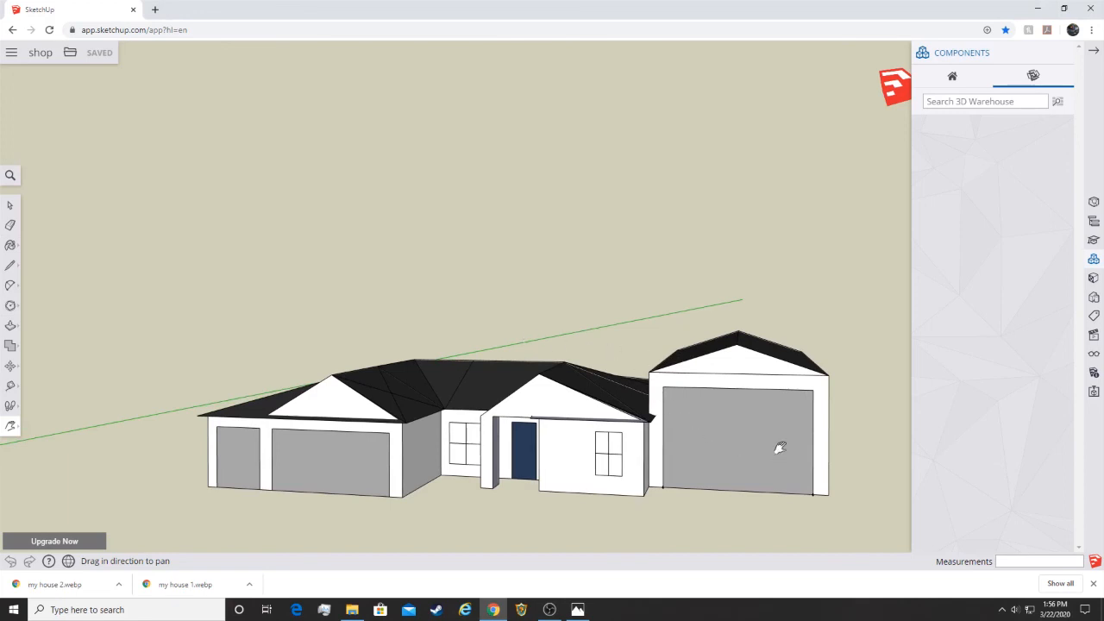
left_click(15, 426)
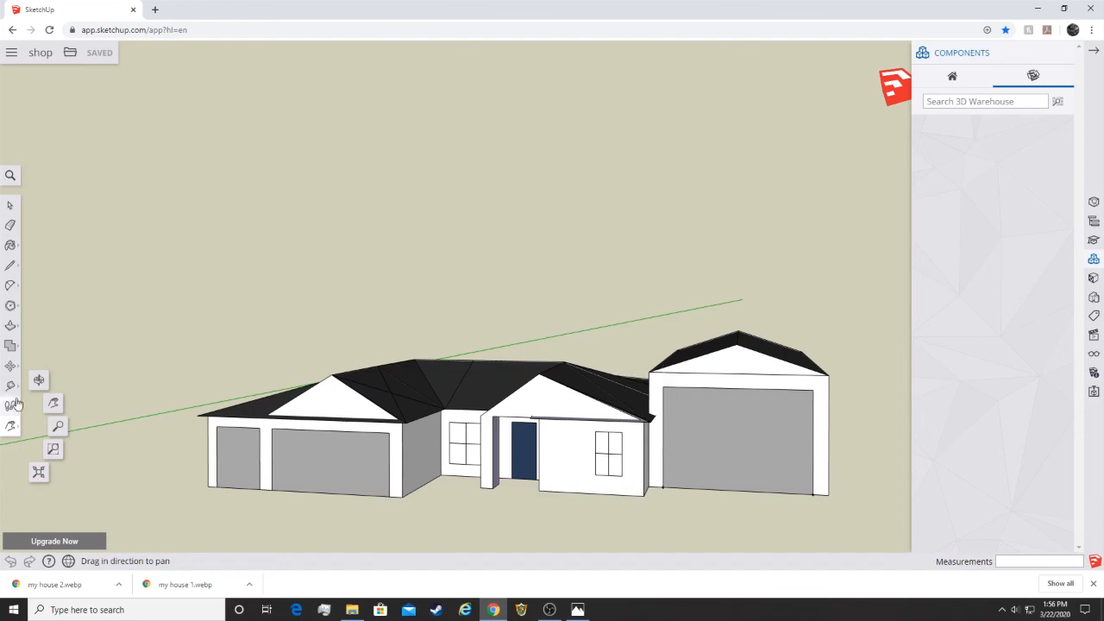
left_click(39, 381)
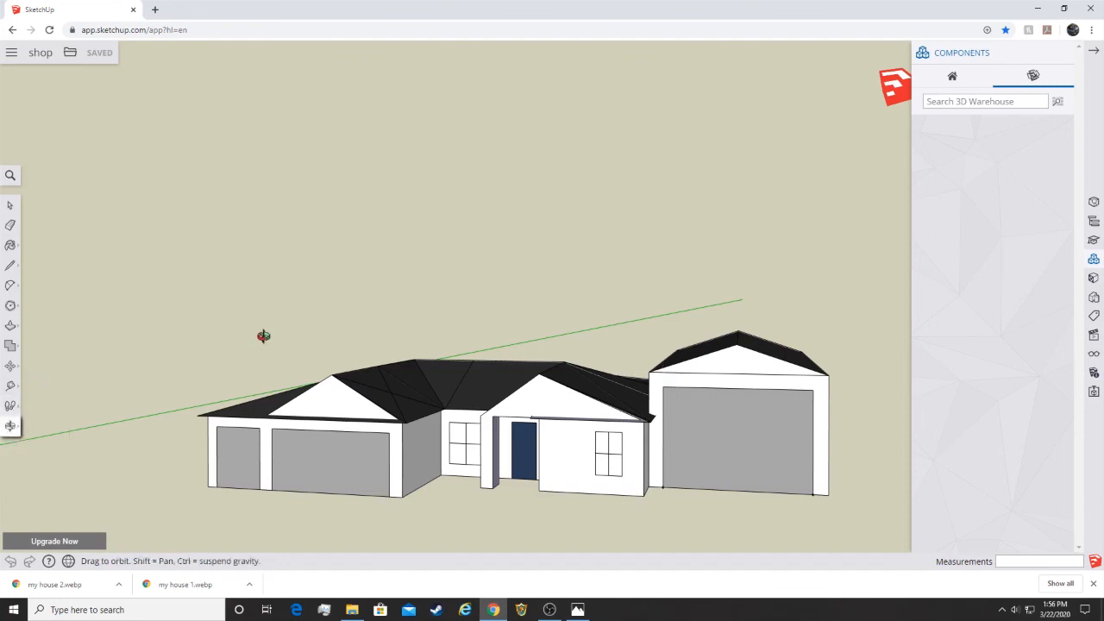
left_click_drag(263, 336, 669, 440)
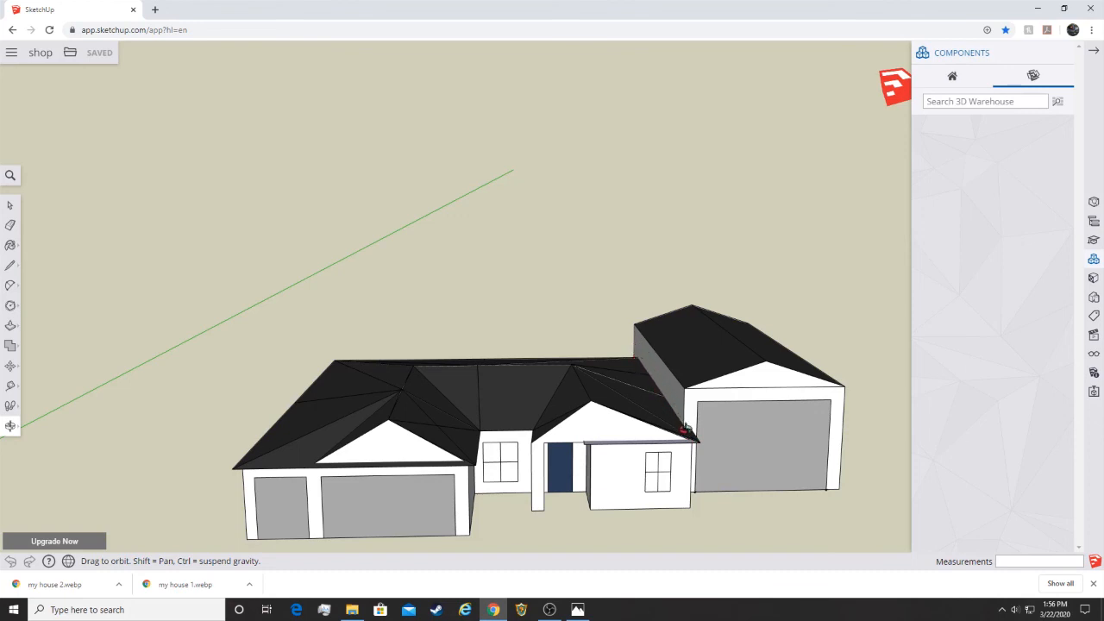
left_click_drag(664, 407, 679, 436)
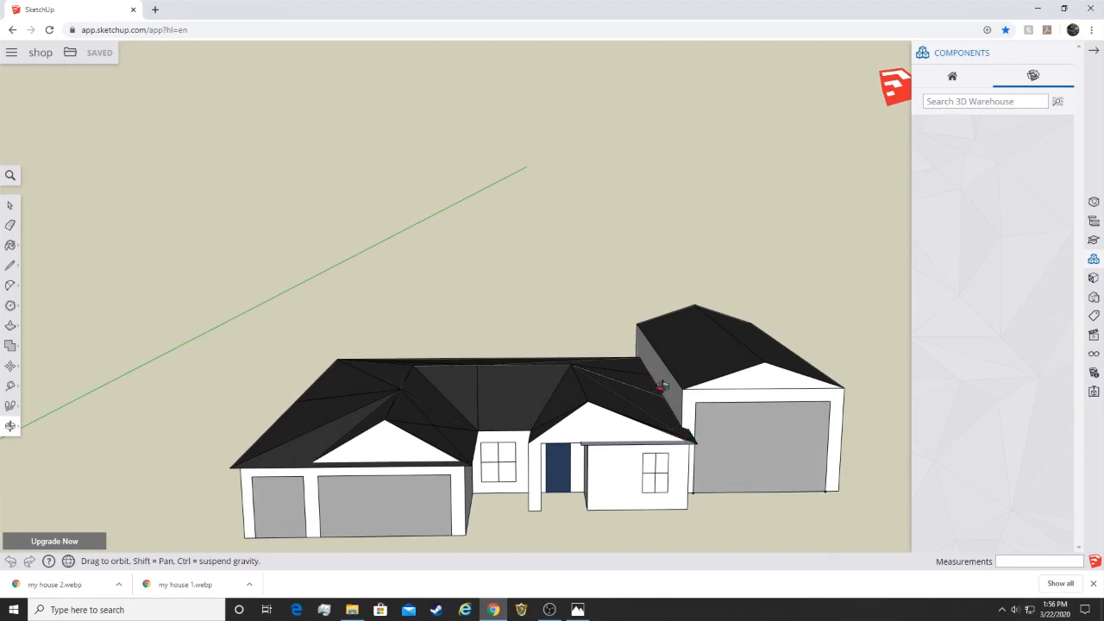
left_click_drag(750, 525, 696, 471)
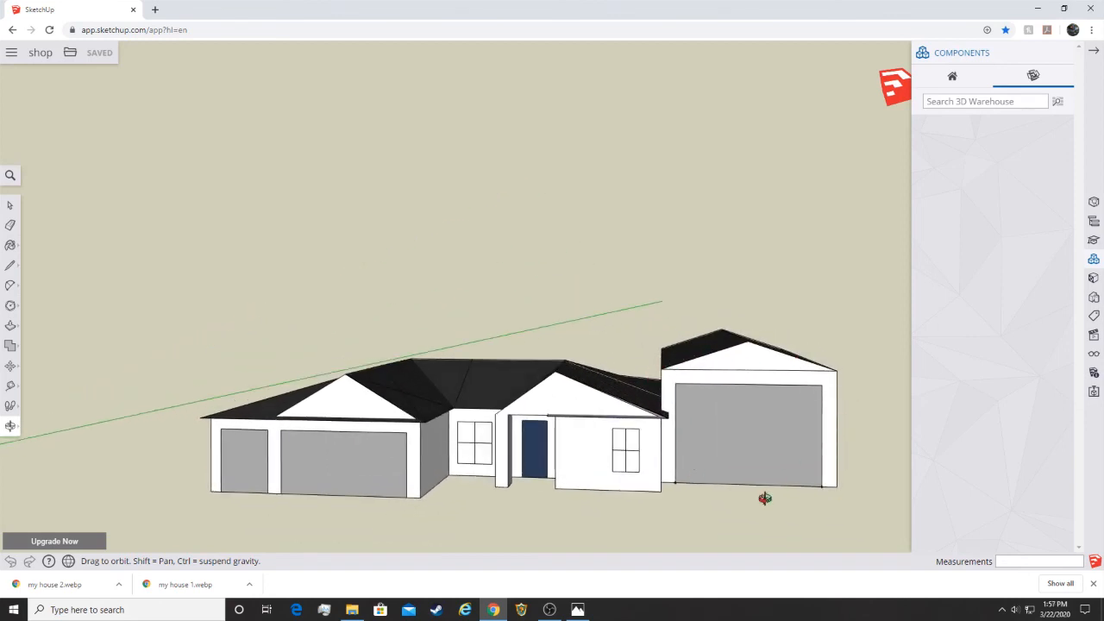
Examine the "shop" model from all around: the tall building's side windows, the rear covered patio, the far side and the front.
left_click_drag(711, 522, 480, 506)
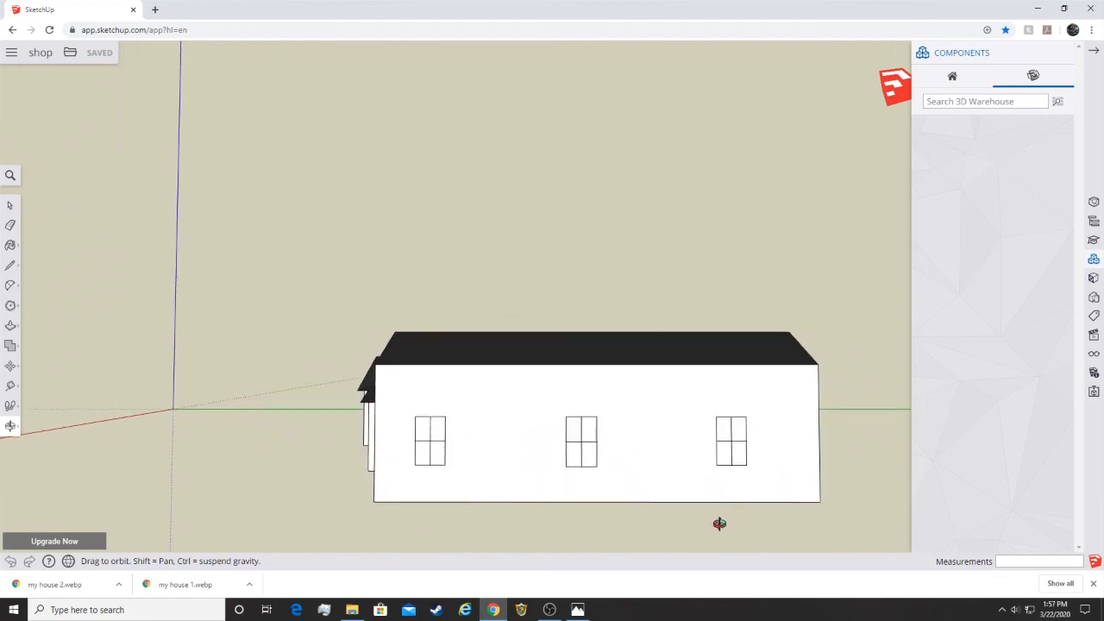
left_click_drag(723, 517, 288, 525)
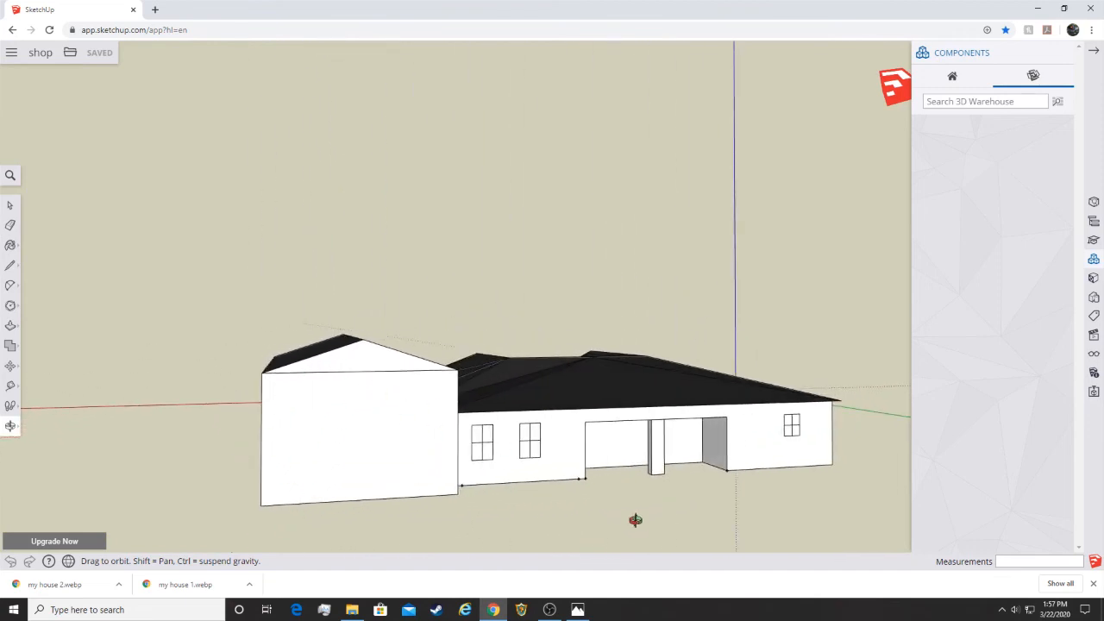
left_click_drag(660, 499, 352, 485)
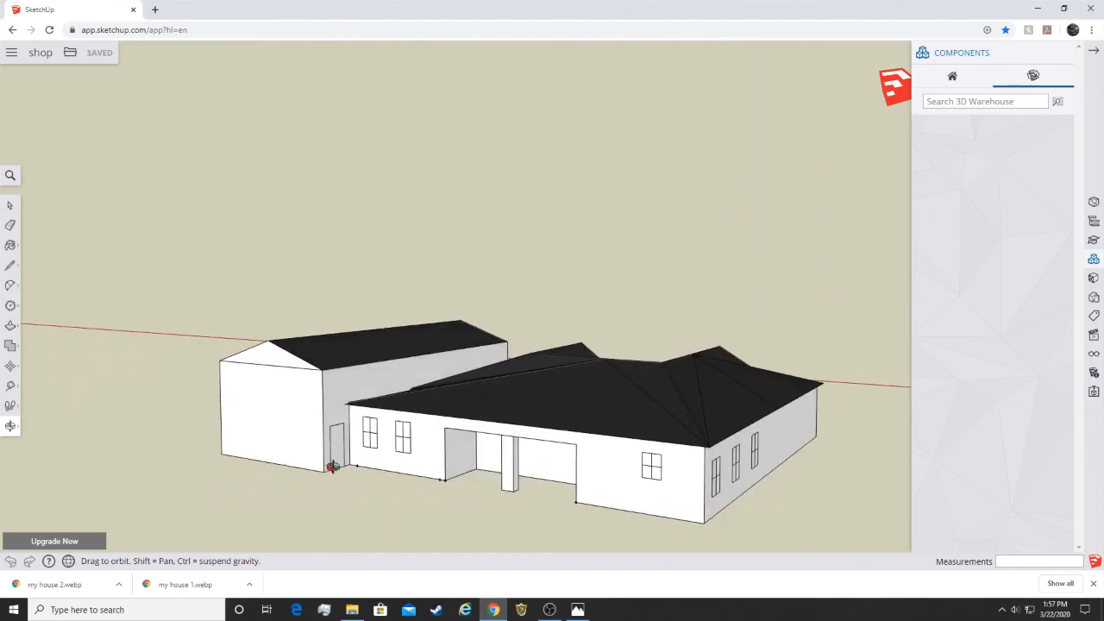
left_click_drag(227, 306, 534, 282)
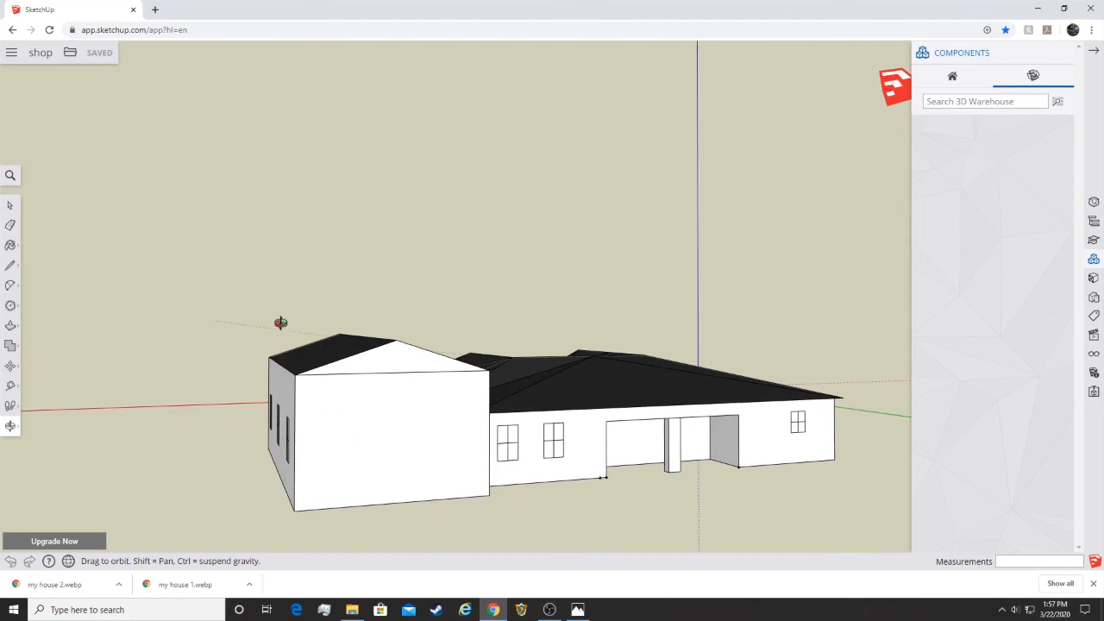
left_click_drag(277, 302, 643, 299)
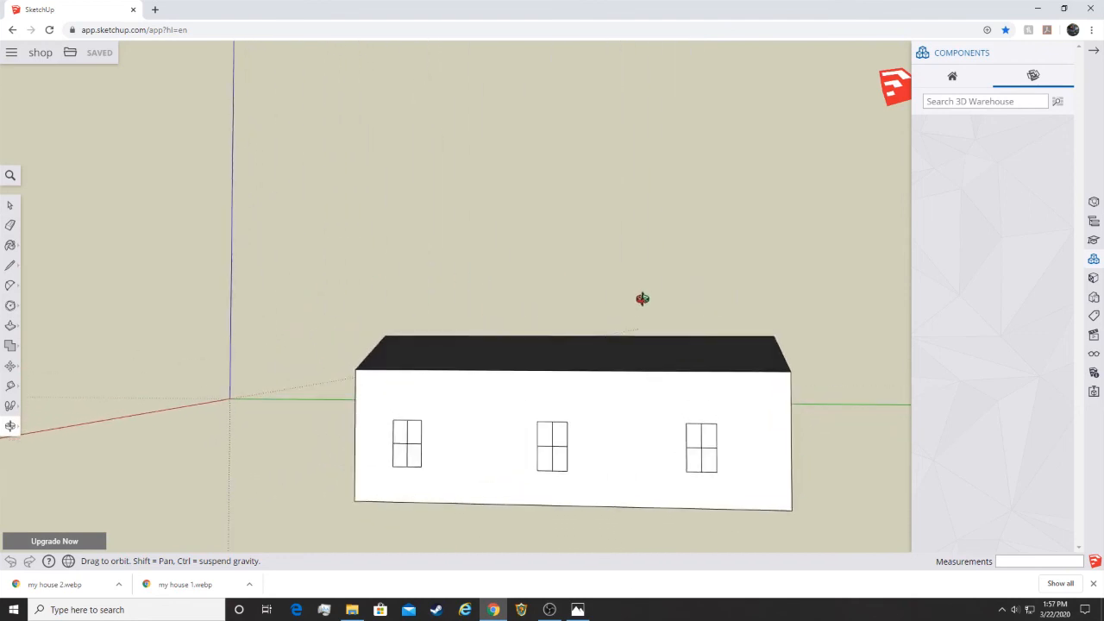
left_click_drag(501, 266, 612, 273)
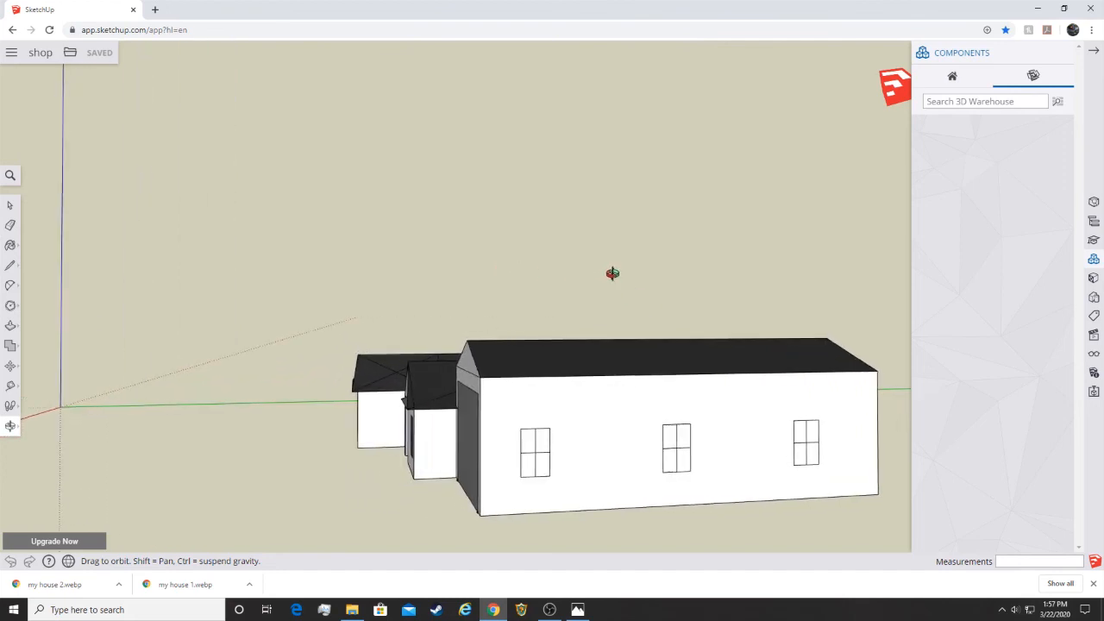
left_click_drag(395, 251, 592, 271)
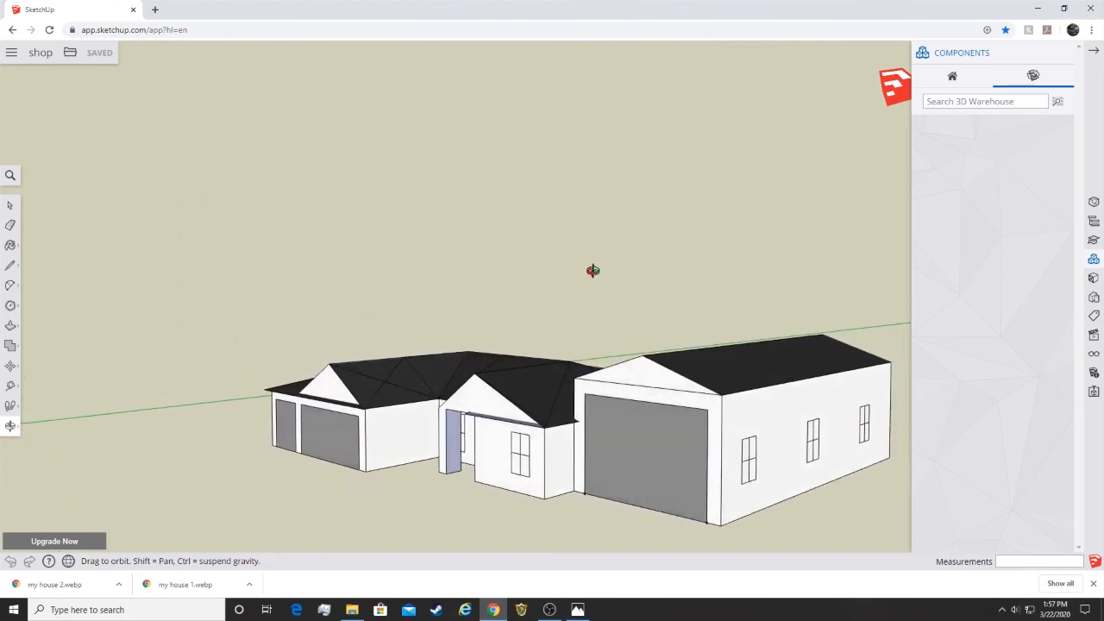
left_click_drag(458, 276, 659, 288)
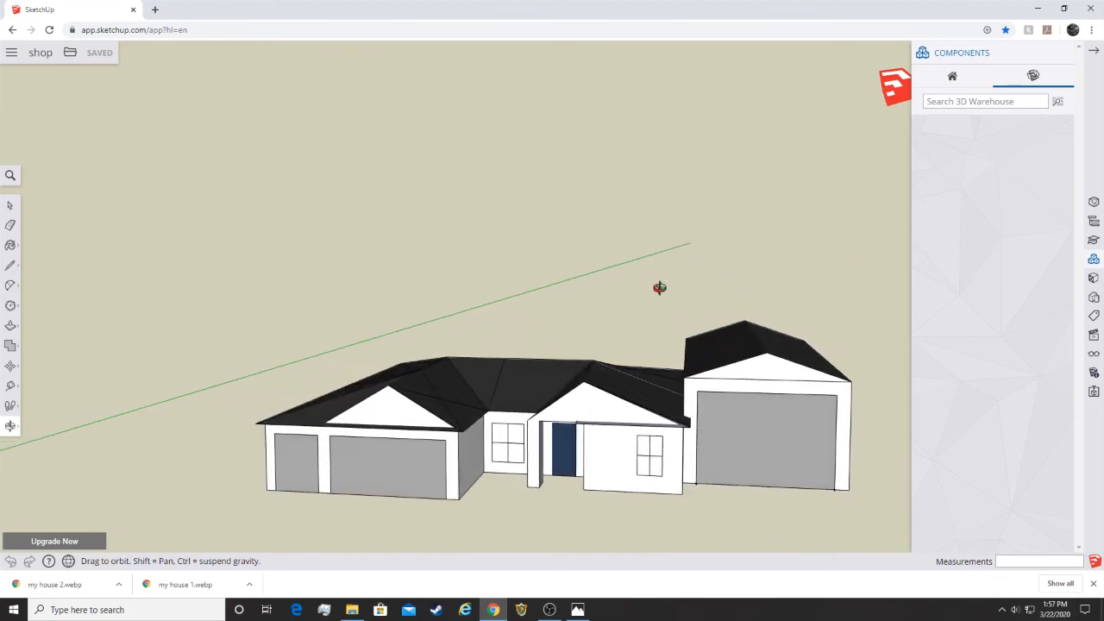
left_click_drag(535, 232, 367, 296)
left_click_drag(549, 288, 471, 331)
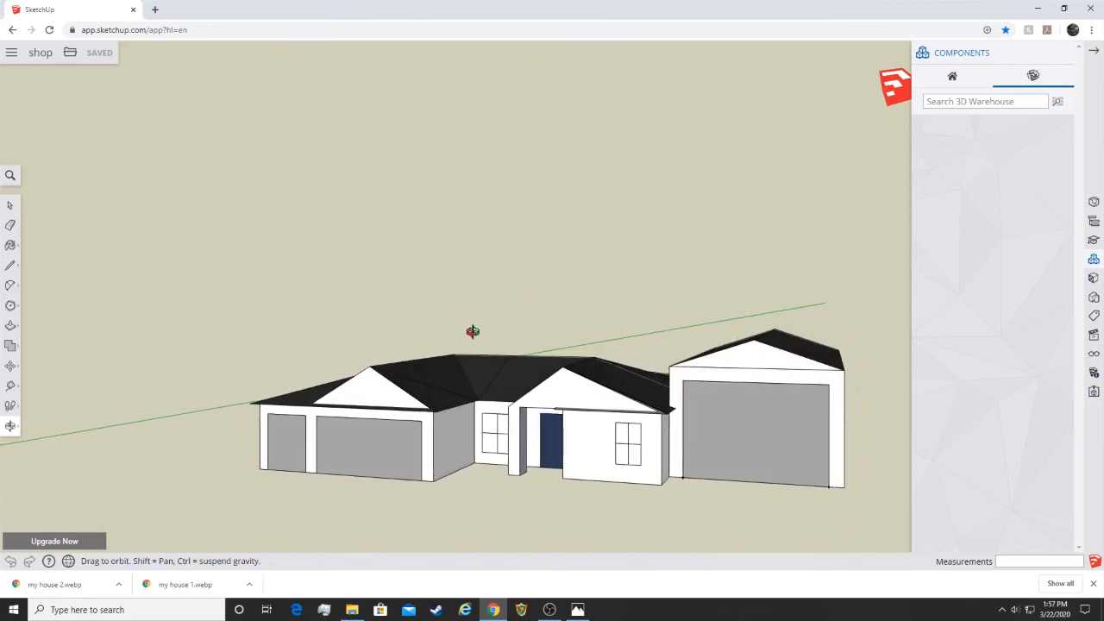
left_click_drag(586, 288, 567, 296)
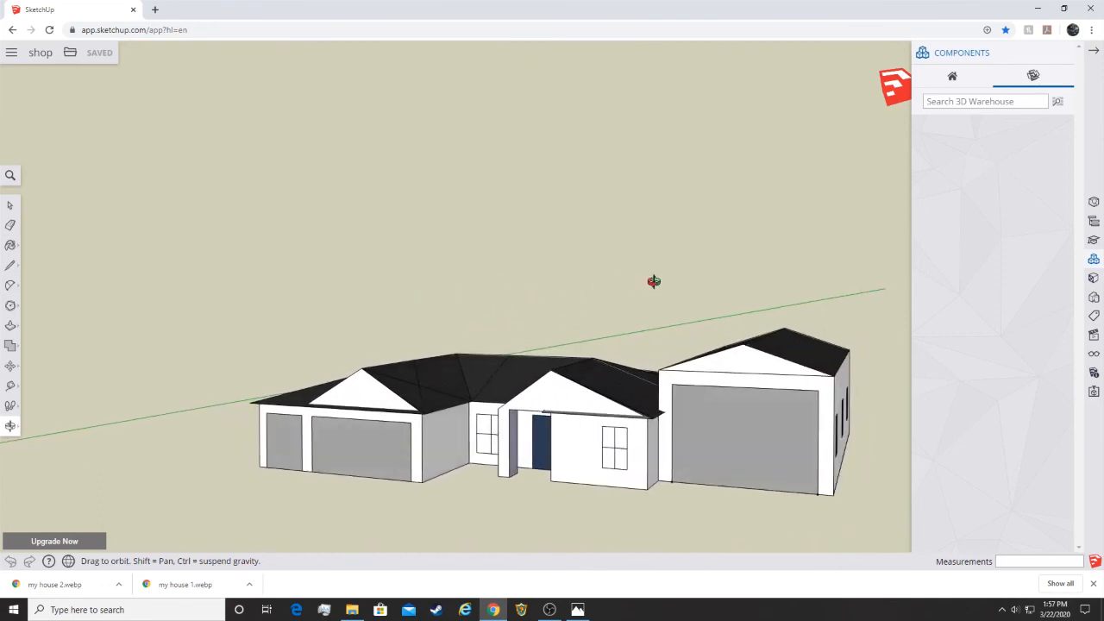
left_click_drag(653, 282, 556, 295)
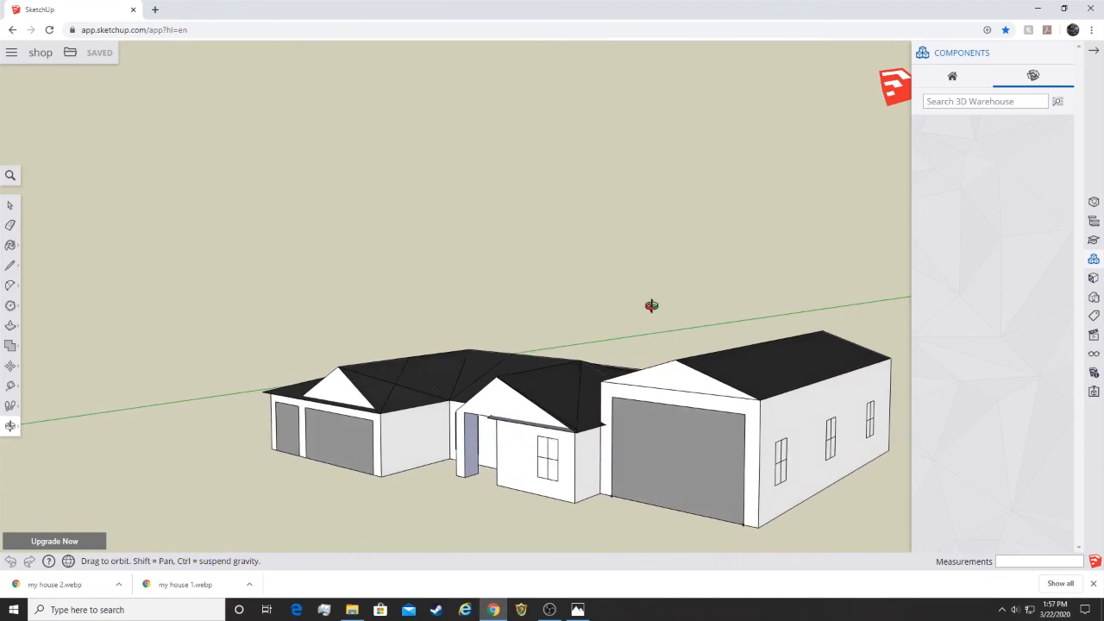
left_click_drag(650, 306, 798, 288)
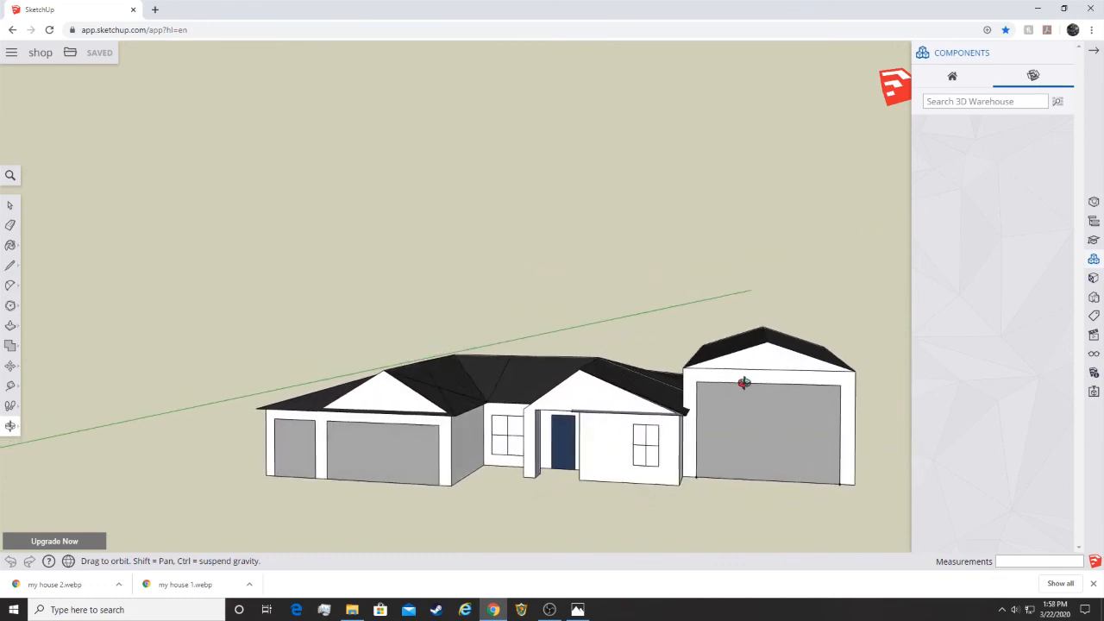